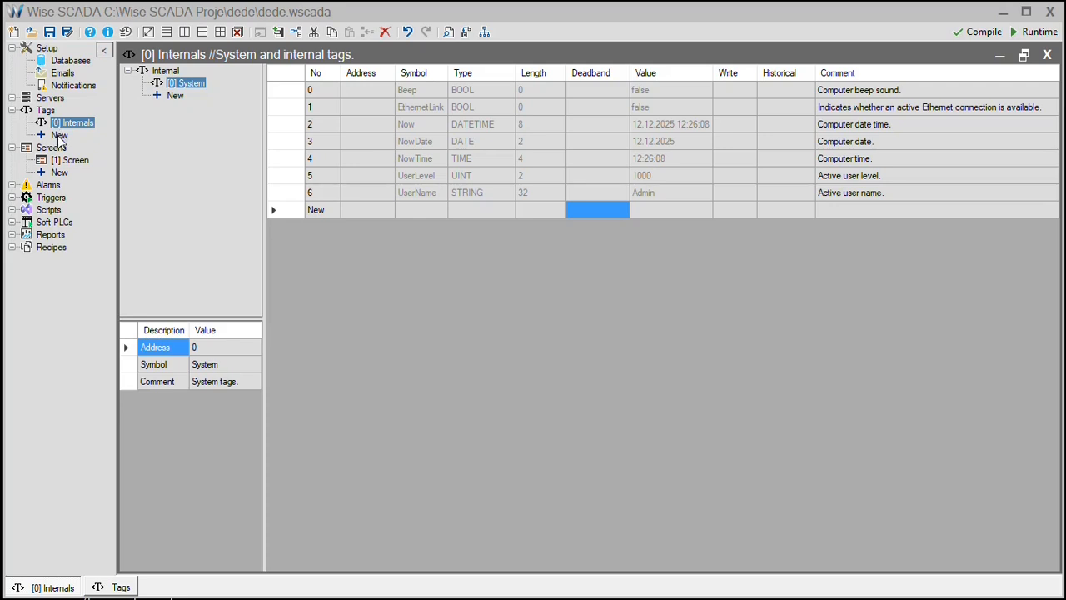
Use New under Tags in the project tree to bring up the Protocol Selection Dialog.
{"action": "left_click", "coordinate": [59, 135]}
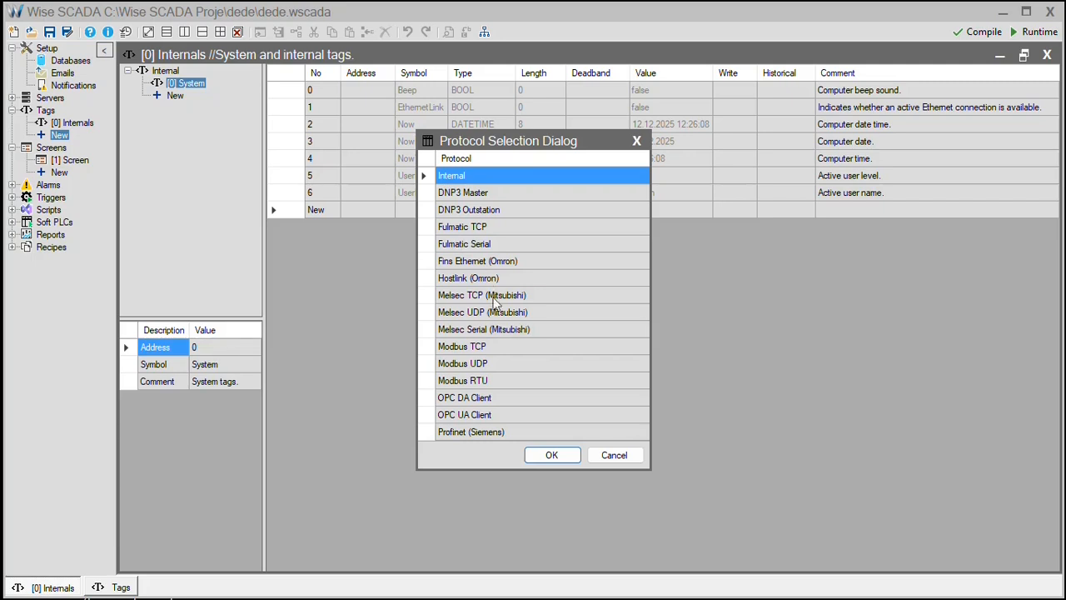
Create a tag network using the OPC DA Client protocol.
{"action": "left_click", "coordinate": [503, 404]}
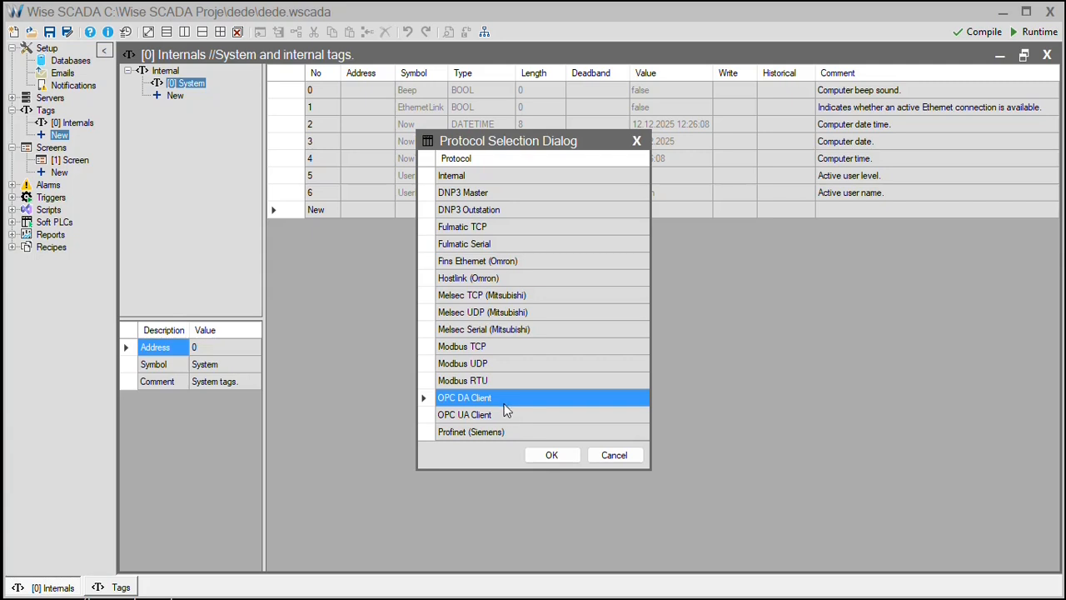
{"action": "left_click", "coordinate": [506, 415]}
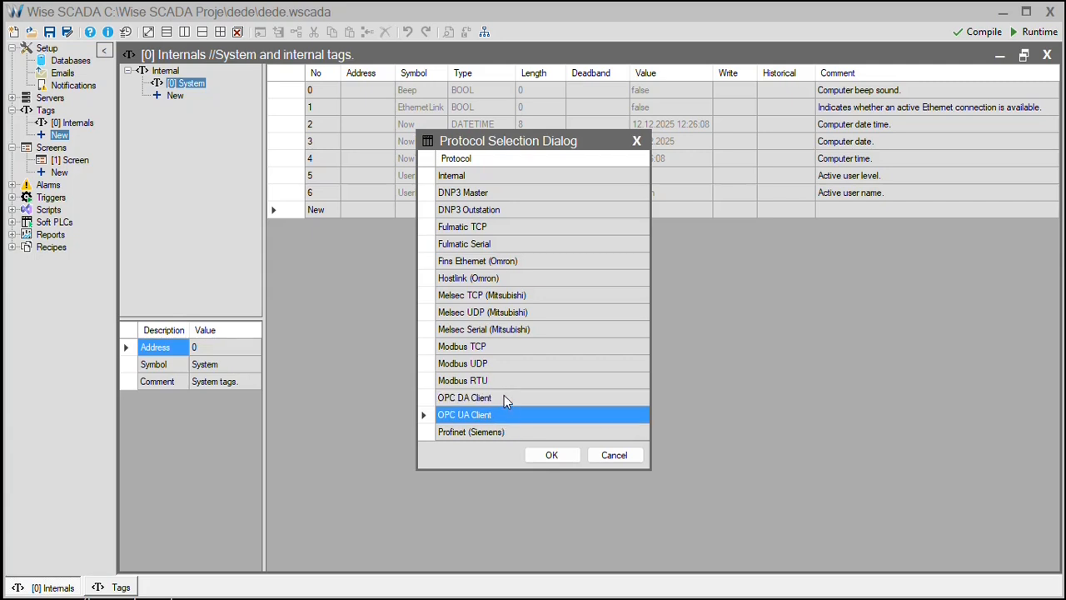
{"action": "left_click", "coordinate": [505, 399]}
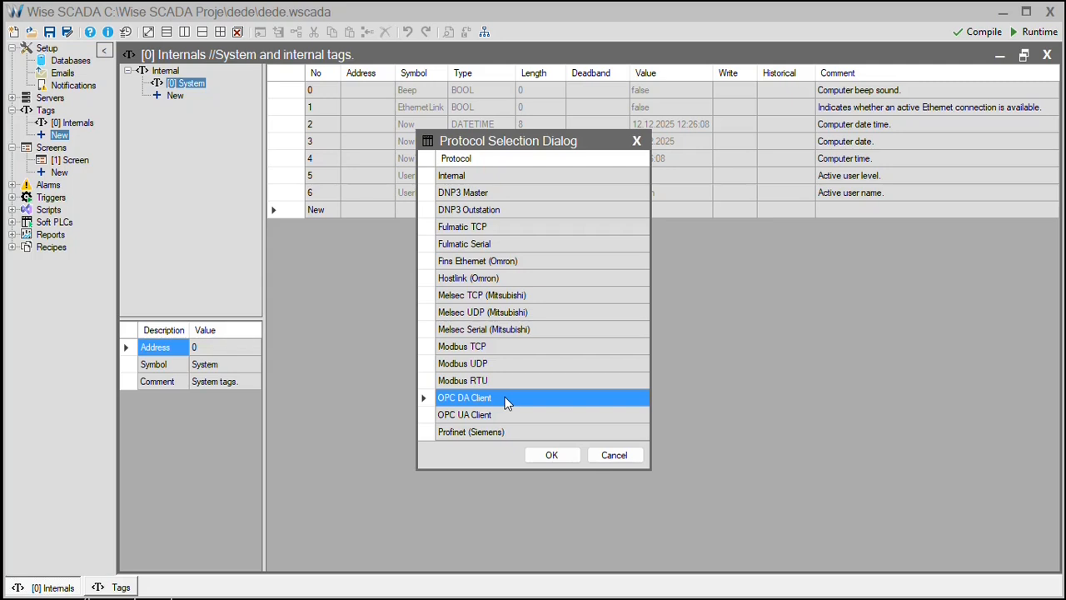
{"action": "left_click", "coordinate": [552, 458]}
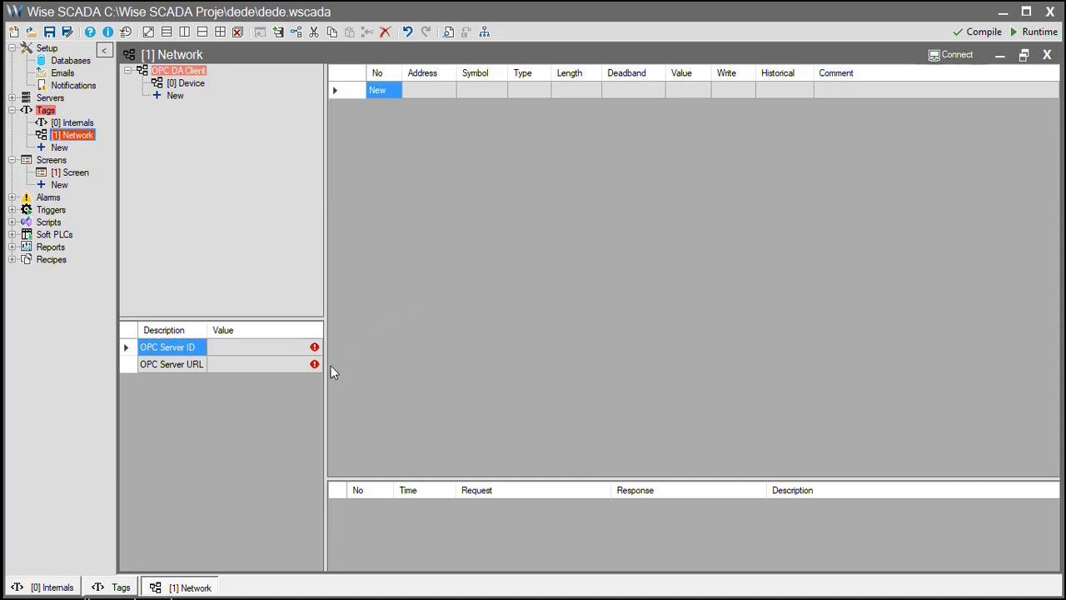
Set the network's OPC Server ID to KEPware.OPCSampleServer on the local machine.
{"action": "left_click", "coordinate": [278, 353]}
{"action": "left_click", "coordinate": [279, 353]}
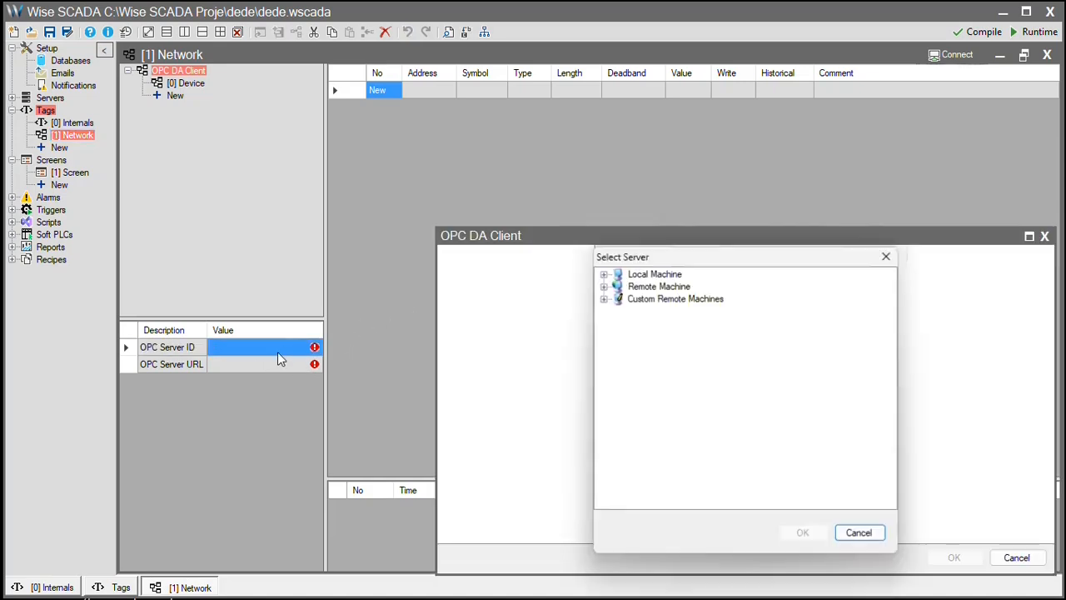
{"action": "left_click", "coordinate": [603, 274]}
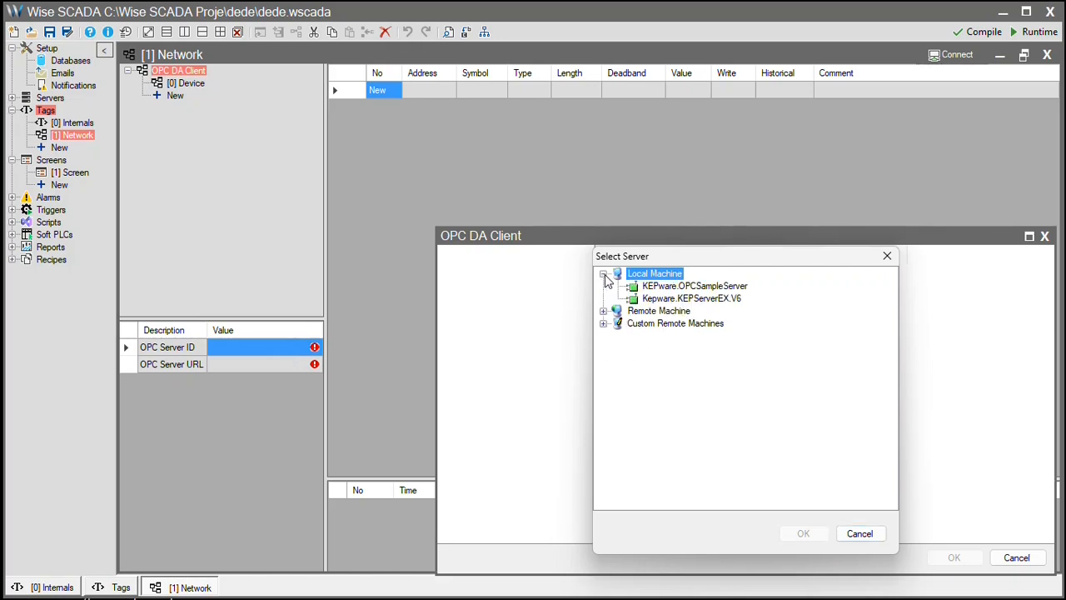
{"action": "left_click", "coordinate": [661, 288]}
{"action": "left_click", "coordinate": [804, 533]}
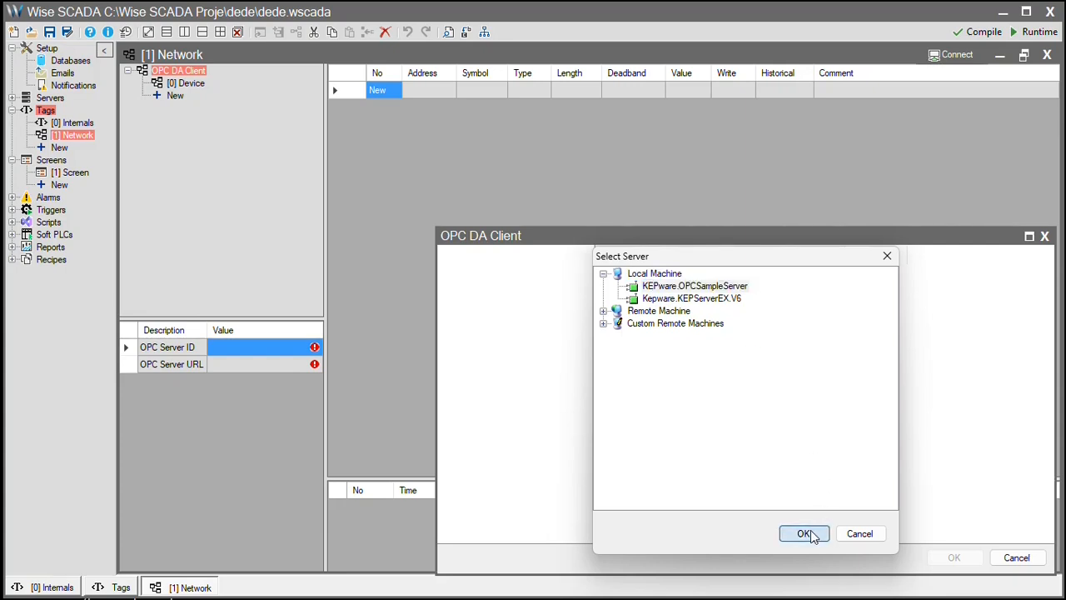
Add Tag_1, Tag_2 and Tag_3 from Channel_1's Device_1 to the network.
{"action": "left_click", "coordinate": [497, 291]}
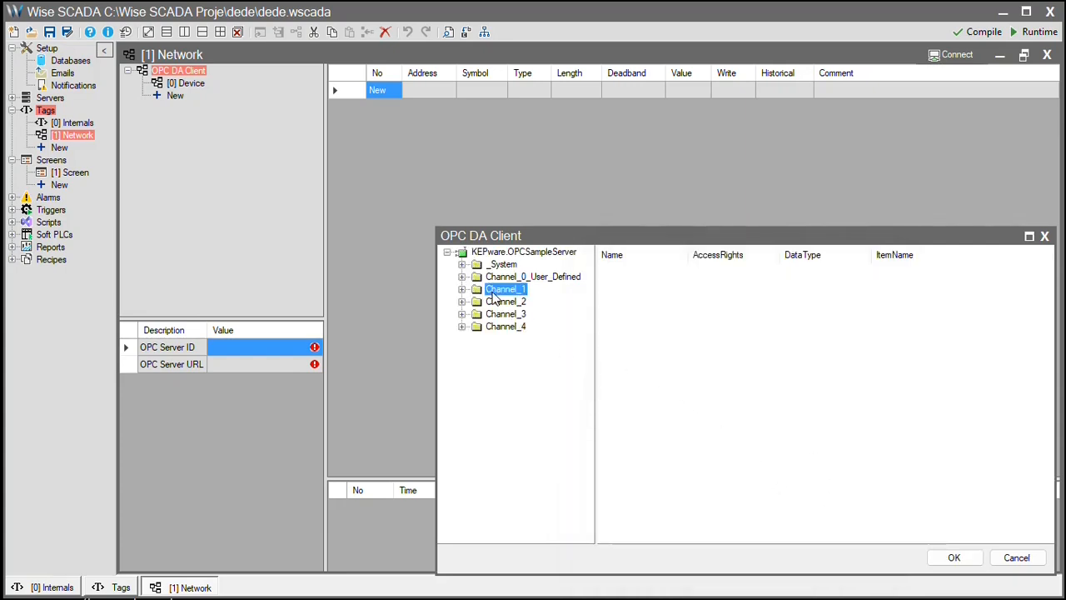
{"action": "left_click", "coordinate": [461, 290]}
{"action": "left_click", "coordinate": [520, 317]}
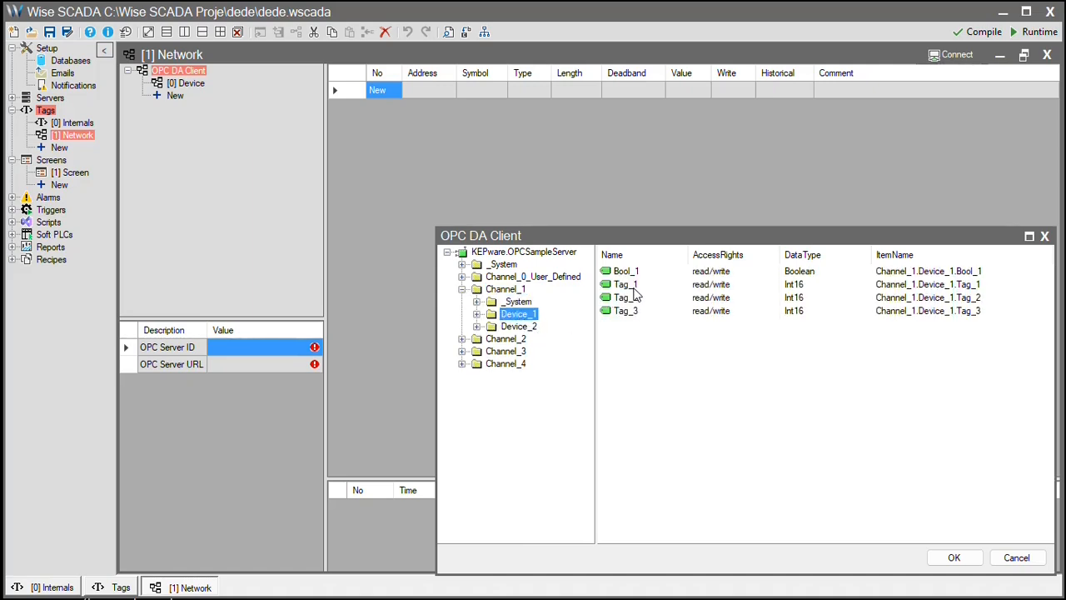
{"action": "left_click_drag", "start_coordinate": [632, 286], "coordinate": [632, 311]}
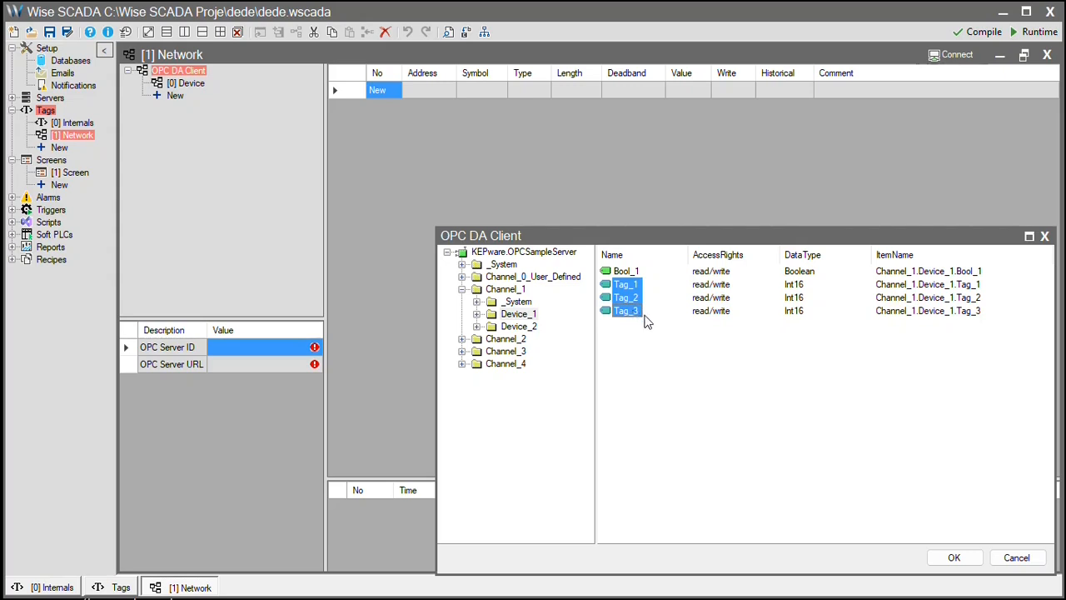
{"action": "left_click", "coordinate": [954, 557]}
{"action": "left_click", "coordinate": [457, 141]}
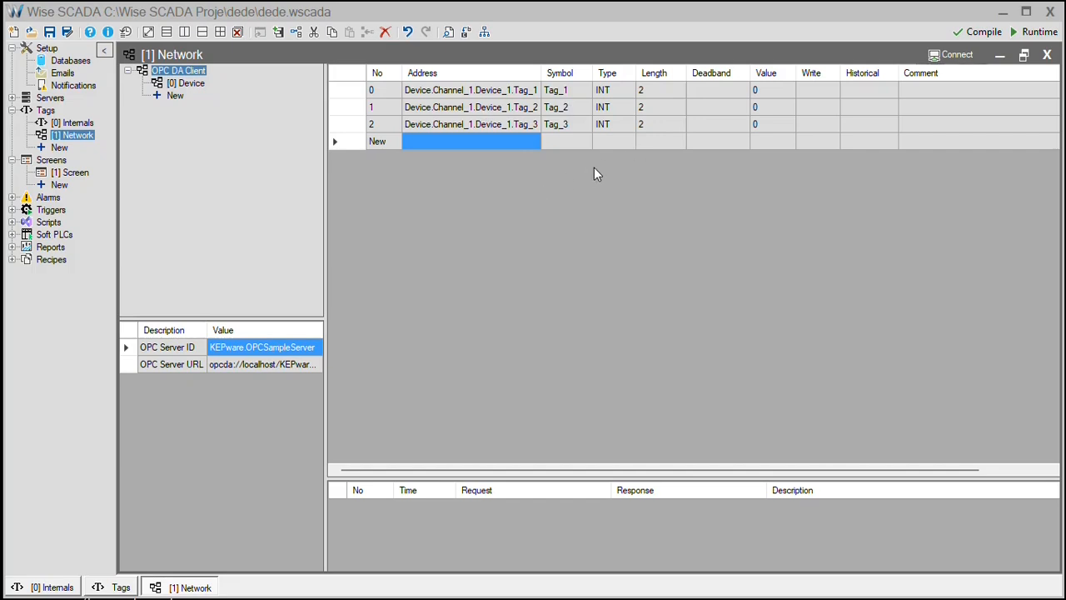
Go online, write 100 into Tag_1's Write cell, then disconnect from the server.
{"action": "left_click", "coordinate": [958, 55]}
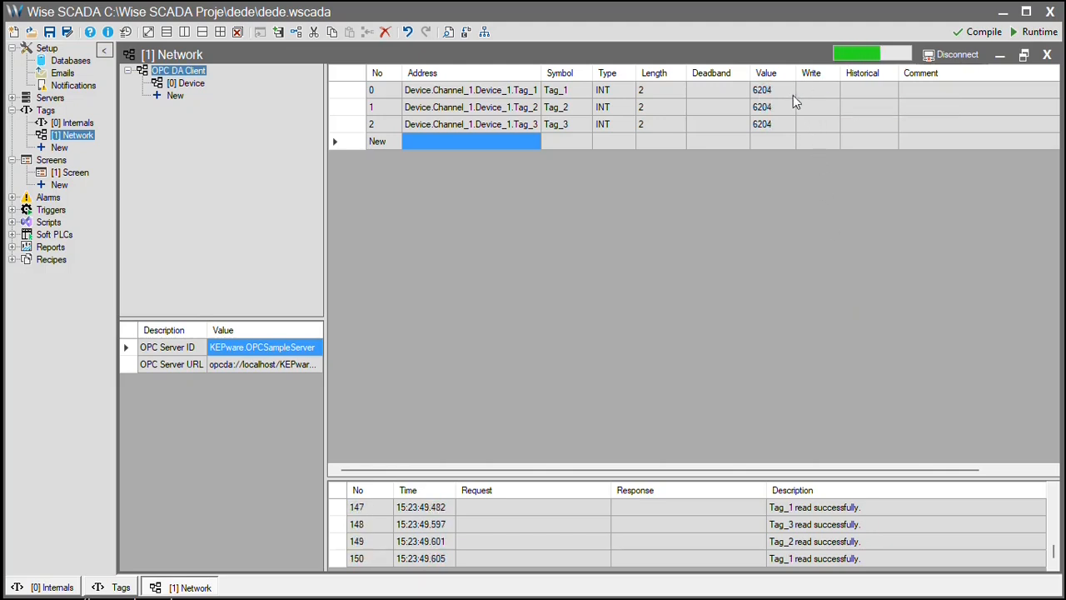
{"action": "left_click", "coordinate": [808, 92]}
{"action": "type", "text": "100"}
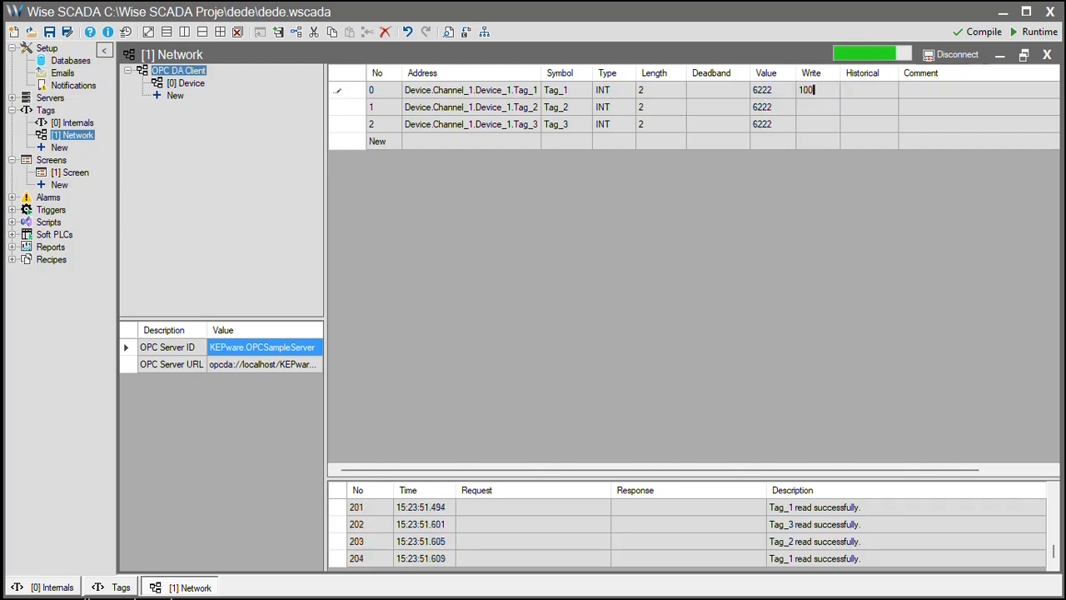
{"action": "key", "text": "Return"}
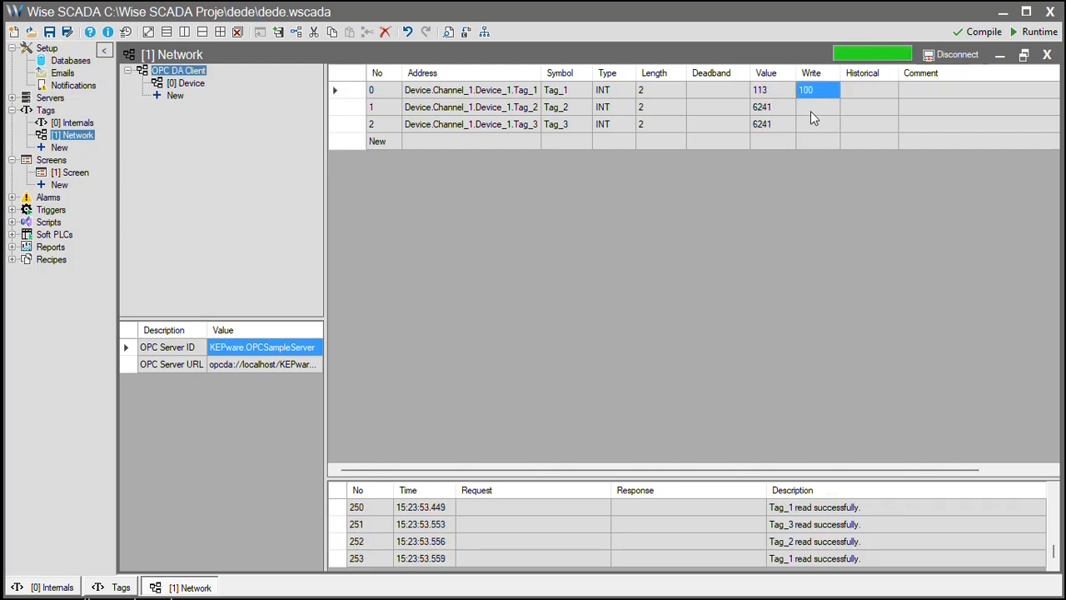
{"action": "left_click", "coordinate": [958, 55]}
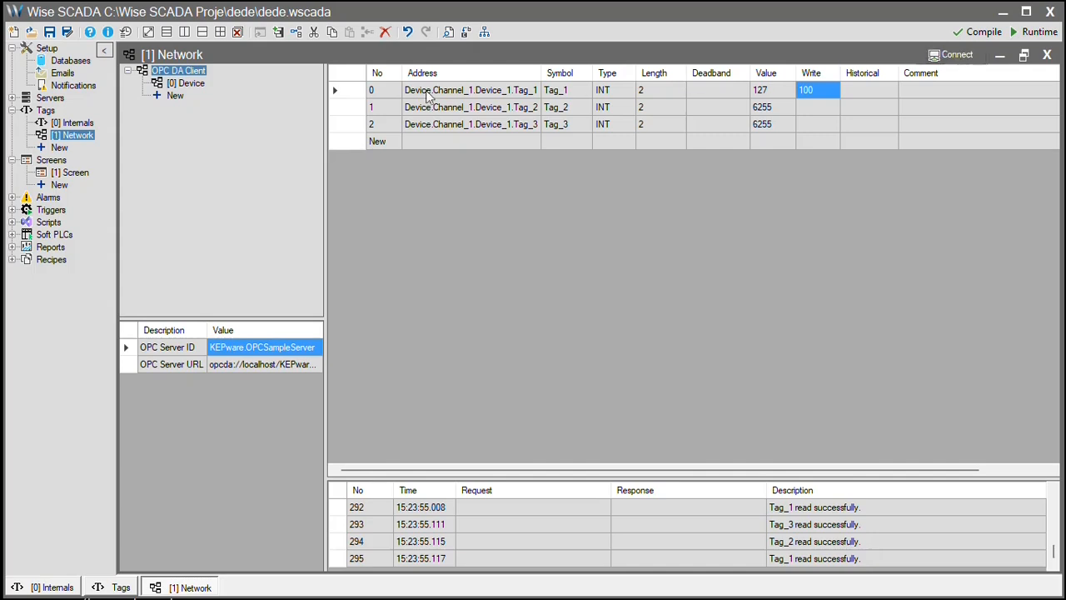
Add Word_1 and Word_2 from Channel_3's Device_4 to the network.
{"action": "left_click", "coordinate": [391, 143]}
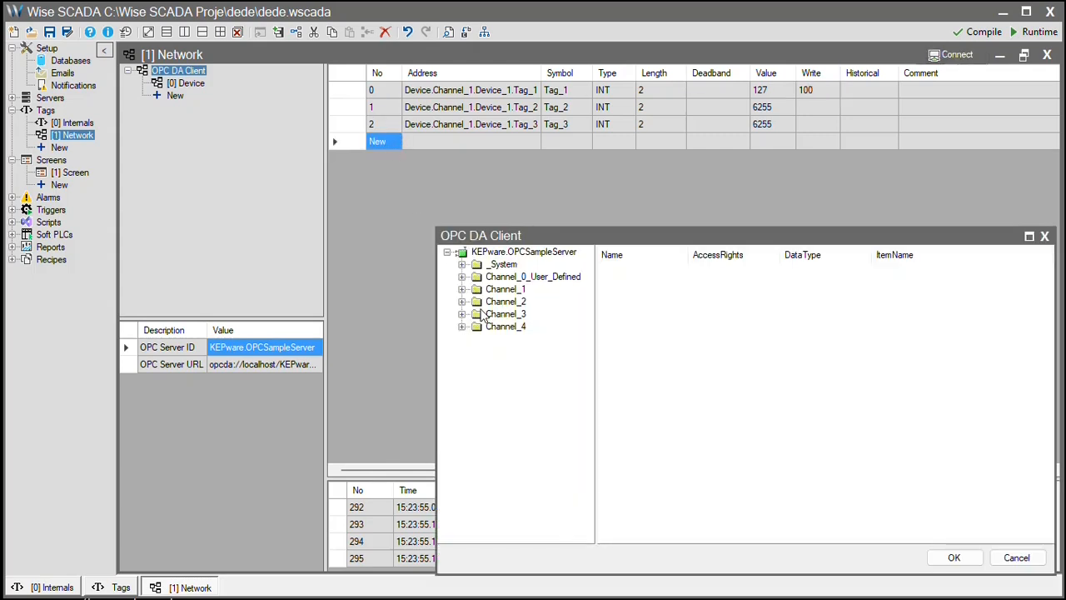
{"action": "double_click", "coordinate": [469, 315]}
{"action": "left_click", "coordinate": [516, 340]}
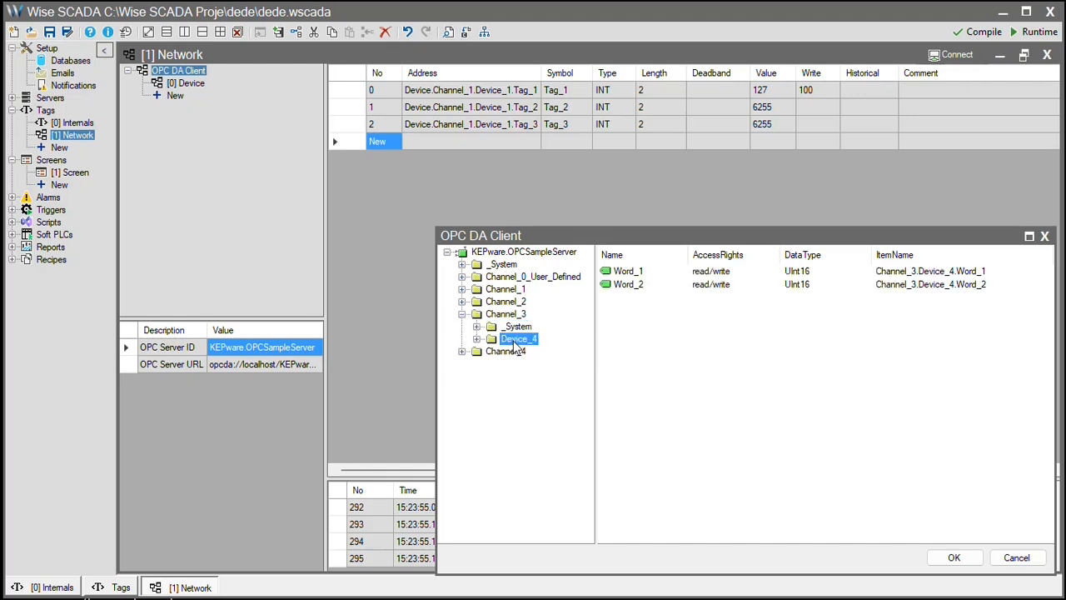
{"action": "left_click", "coordinate": [629, 272]}
{"action": "left_click", "coordinate": [628, 284], "text": "shift"}
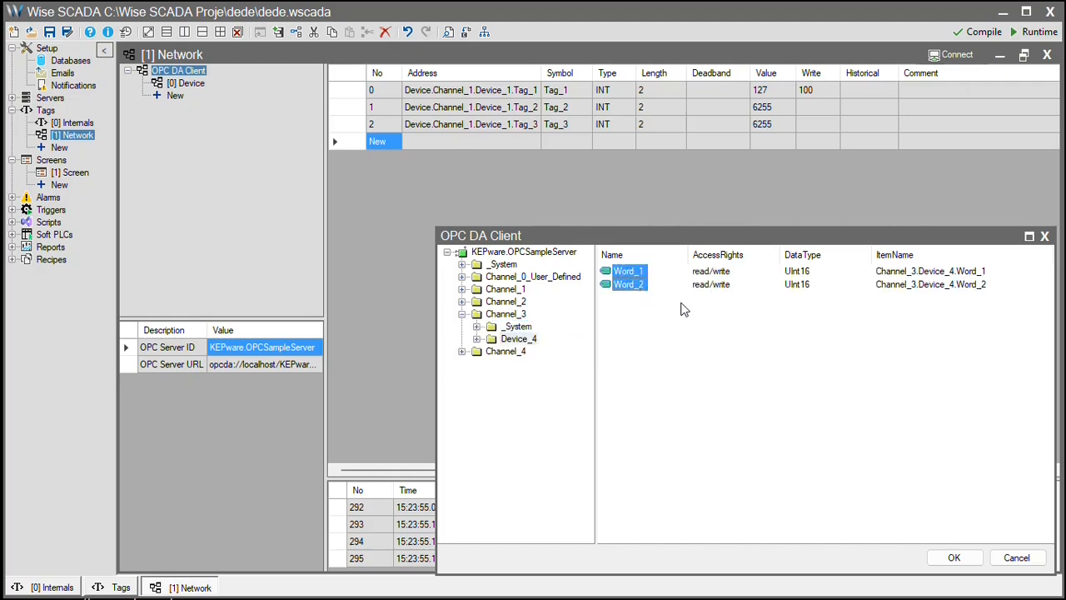
{"action": "left_click", "coordinate": [954, 555]}
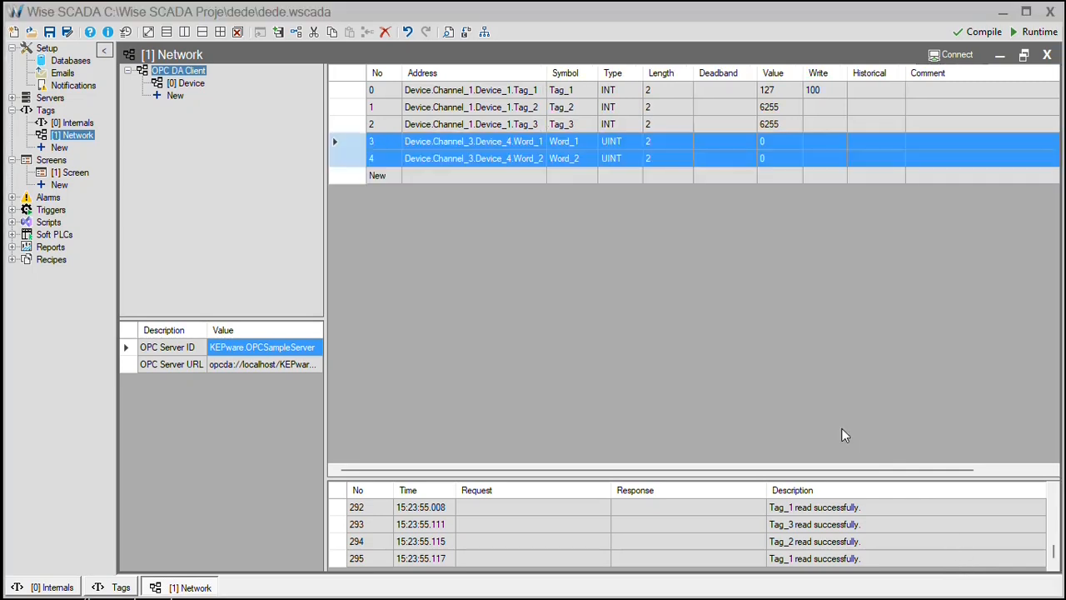
Add a row 5 tag addressed Device.Device.Channel_1.Device_1.Tag_2, then briefly connect to check live values.
{"action": "left_click_drag", "start_coordinate": [516, 125], "coordinate": [494, 185]}
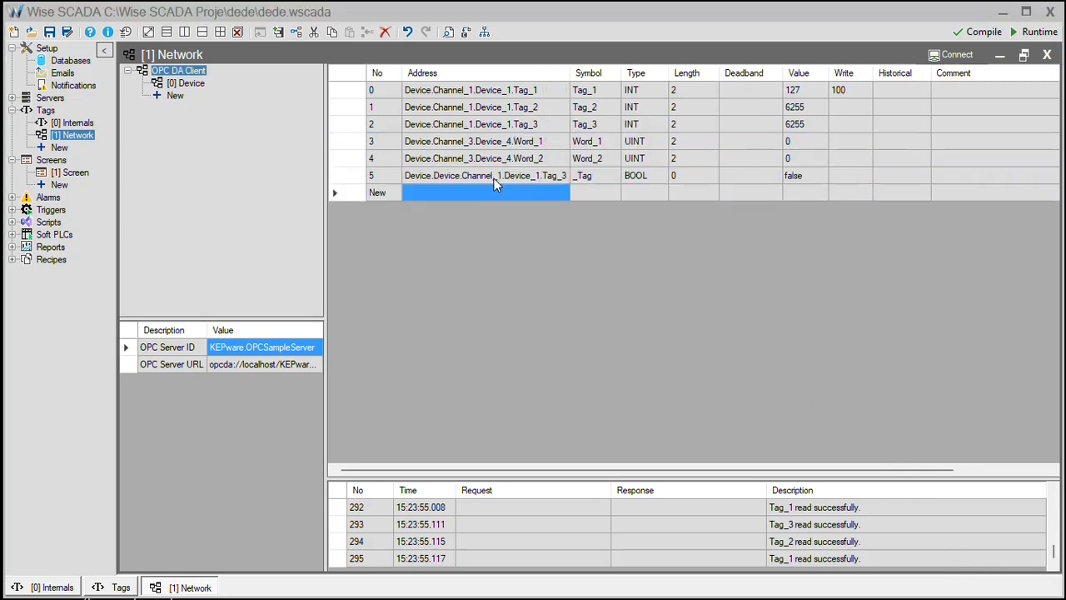
{"action": "left_click", "coordinate": [541, 178]}
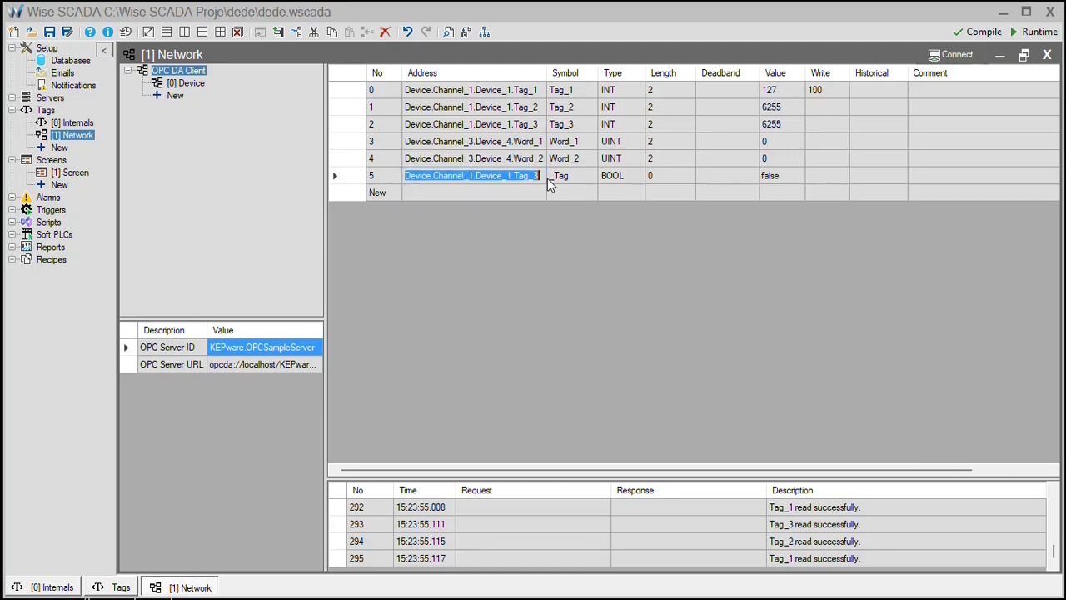
{"action": "left_click", "coordinate": [541, 177]}
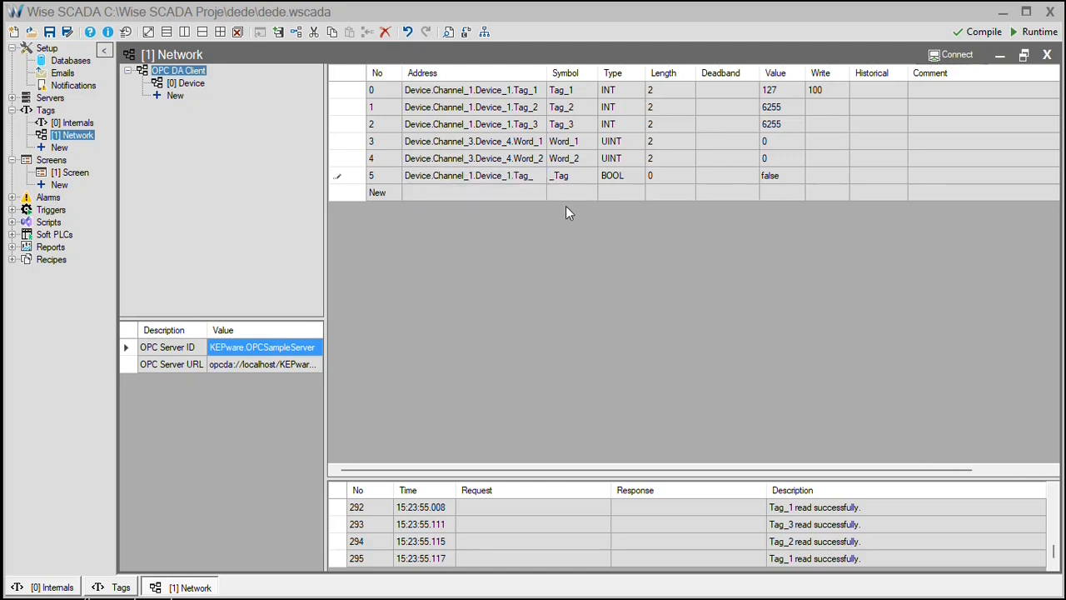
{"action": "type", "text": "2"}
{"action": "key", "text": "Return"}
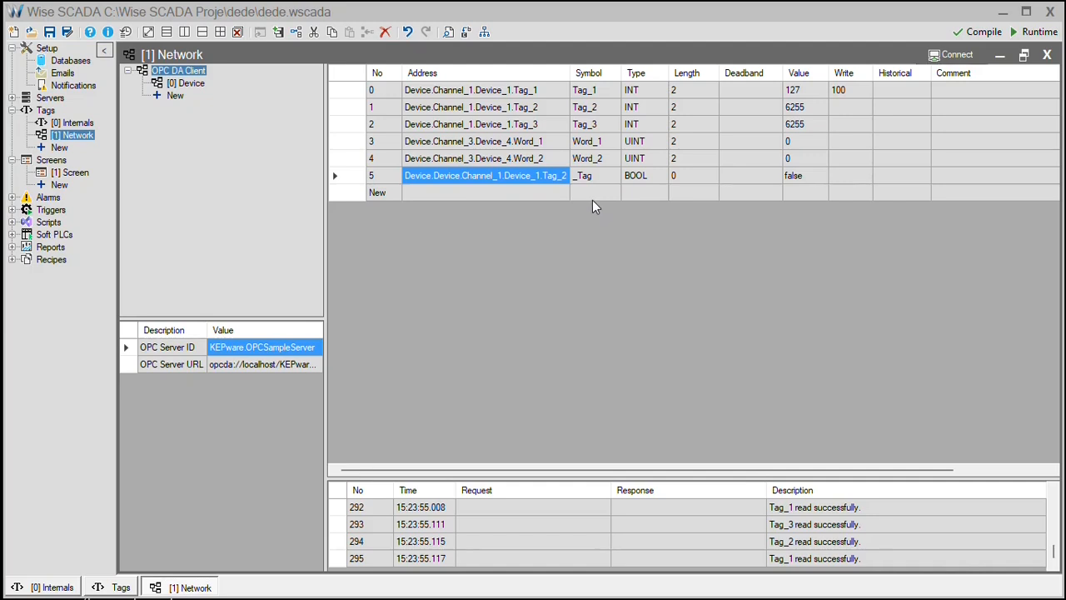
{"action": "left_click", "coordinate": [958, 55]}
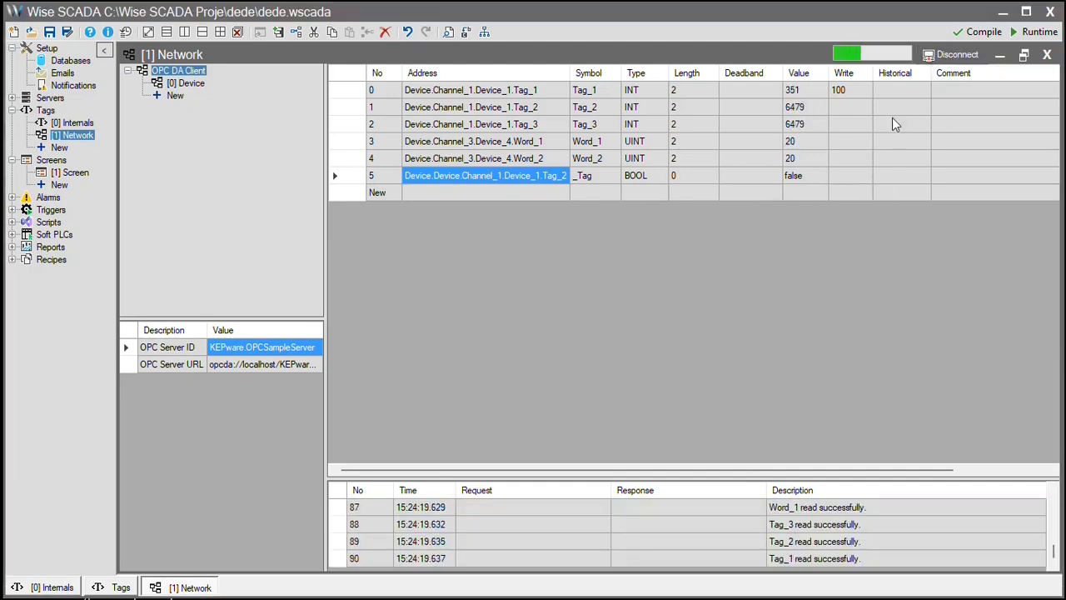
{"action": "left_click", "coordinate": [958, 54]}
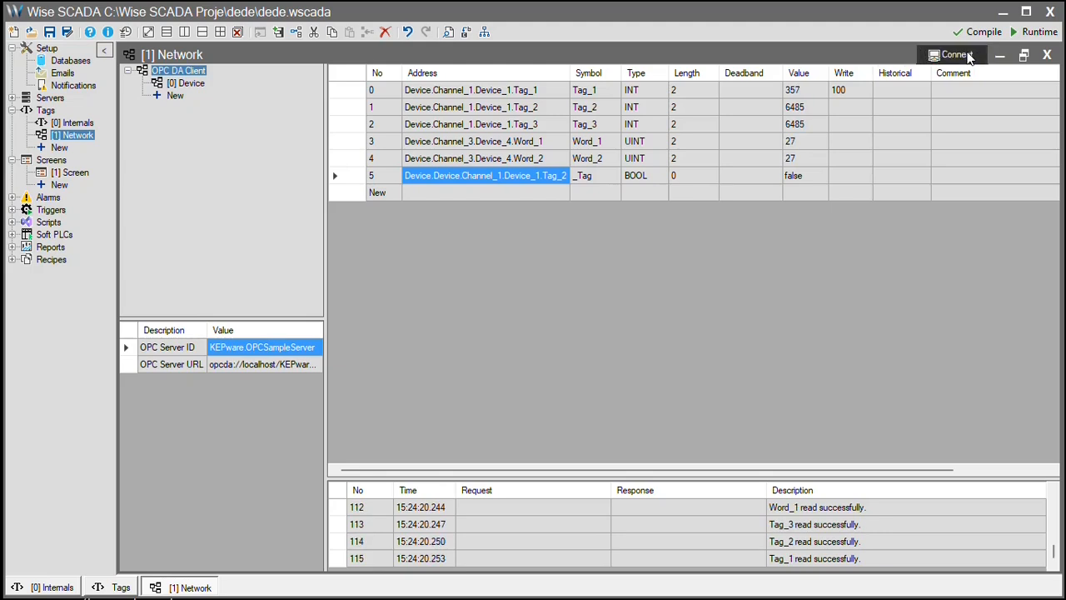
Create an OPC UA Client network and connect it to opc.tcp://127.0.0.1:49320.
{"action": "double_click", "coordinate": [60, 148]}
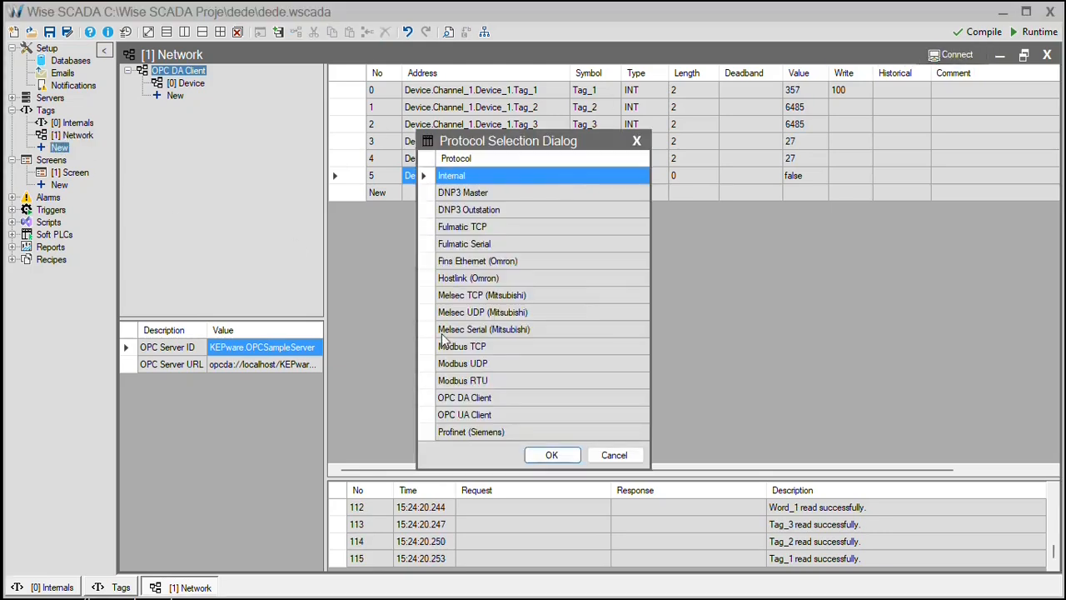
{"action": "left_click", "coordinate": [487, 414]}
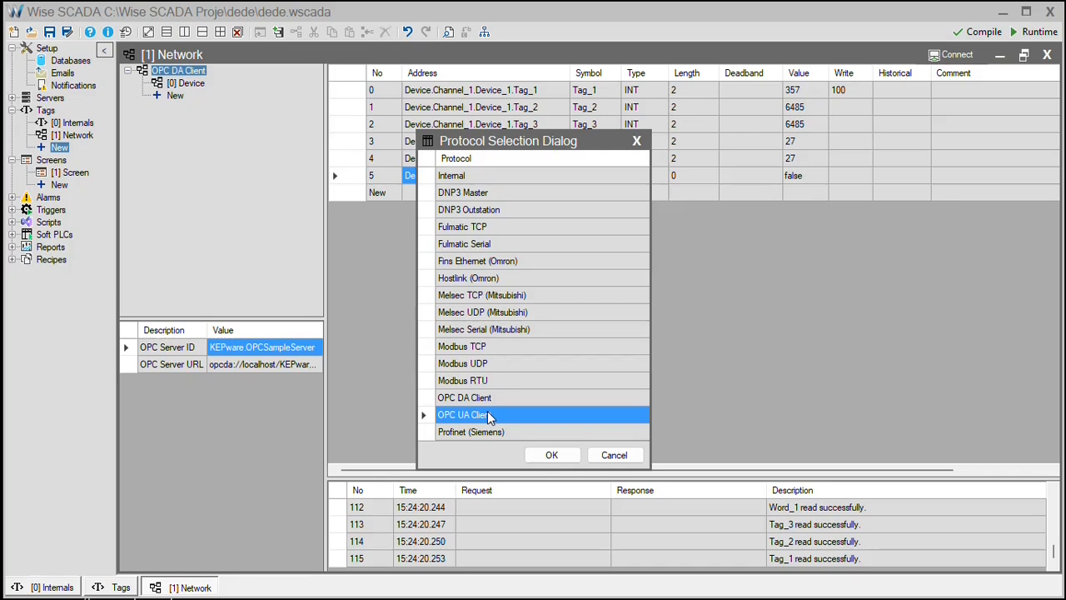
{"action": "double_click", "coordinate": [487, 414]}
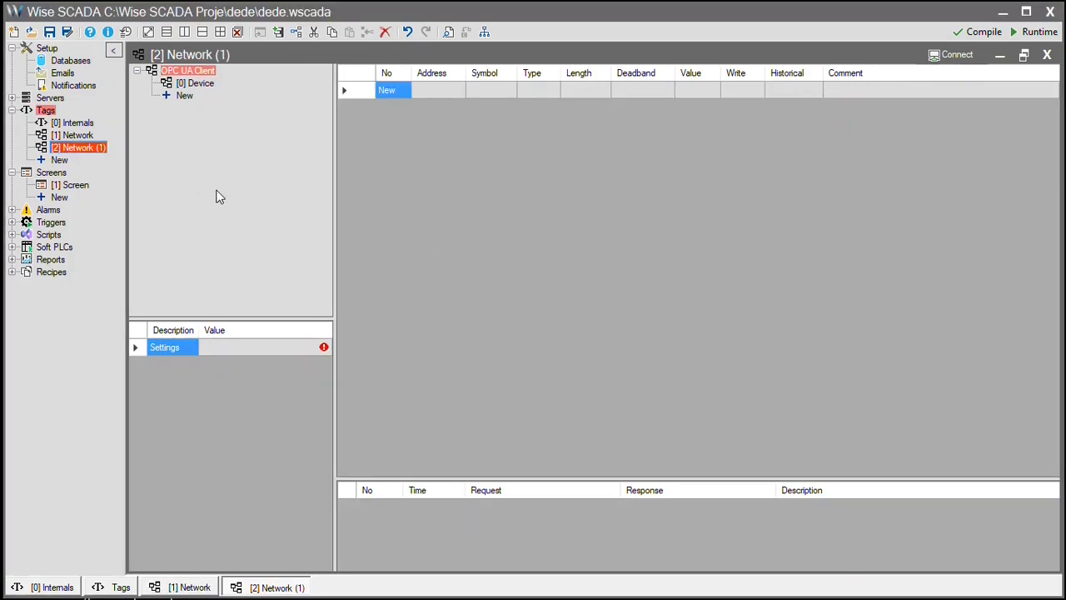
{"action": "double_click", "coordinate": [287, 351]}
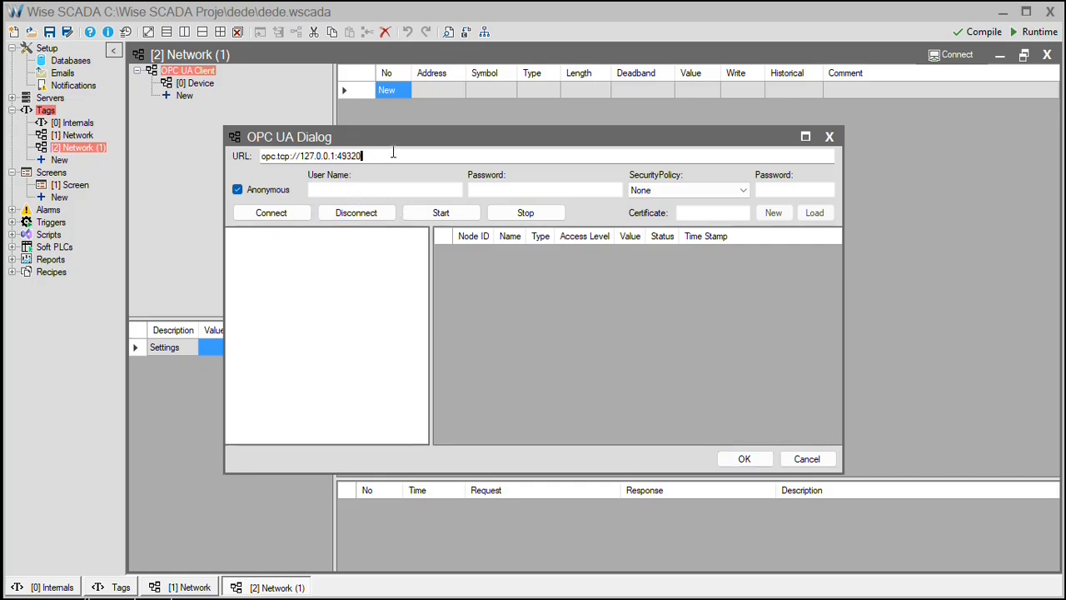
{"action": "left_click_drag", "start_coordinate": [361, 157], "coordinate": [250, 155]}
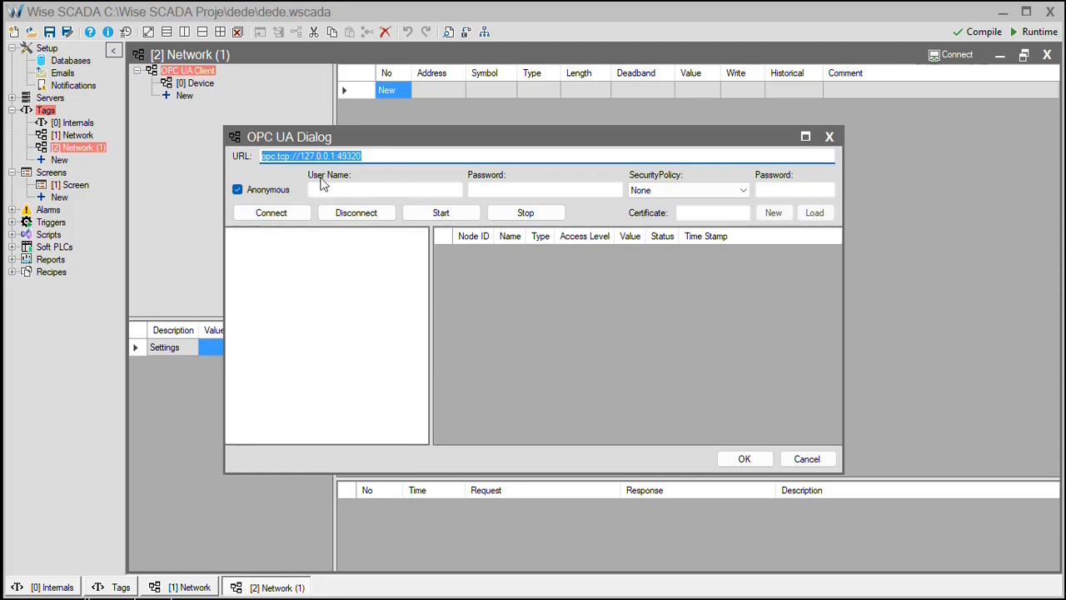
{"action": "left_click", "coordinate": [280, 213]}
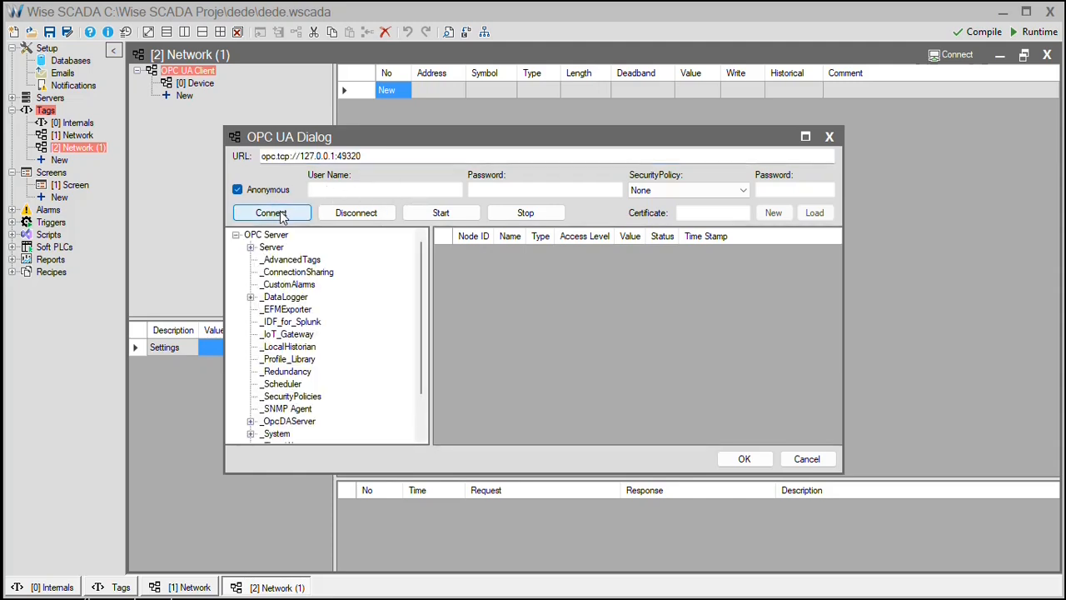
Browse the server tree to Channel1 > Device1 to show Tag1 and Tag2.
{"action": "scroll", "coordinate": [310, 340], "scroll_direction": "down", "scroll_amount": 2}
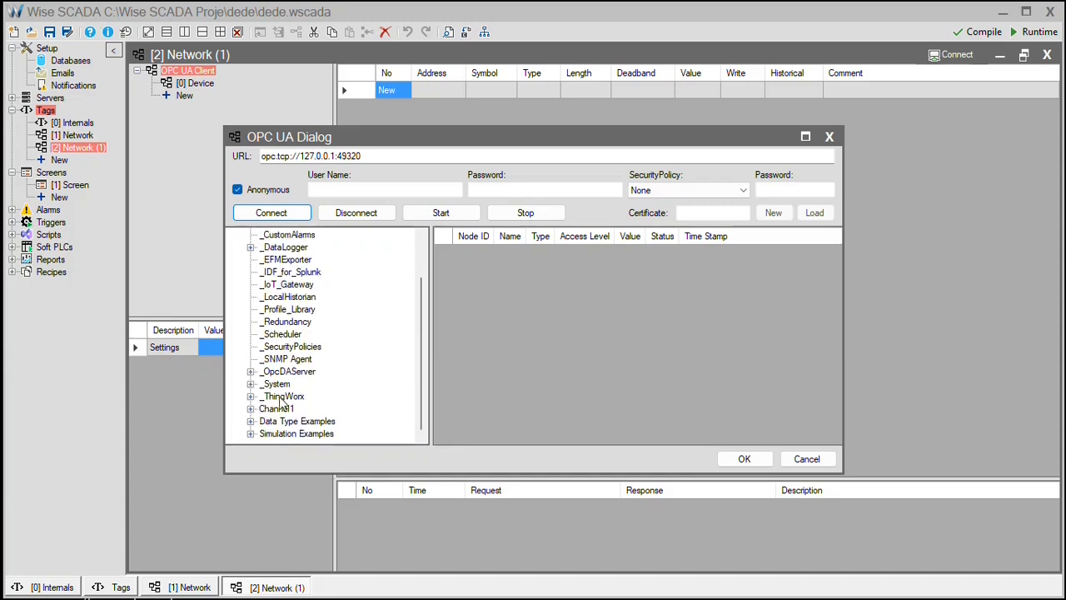
{"action": "left_click", "coordinate": [250, 408]}
{"action": "left_click", "coordinate": [274, 398]}
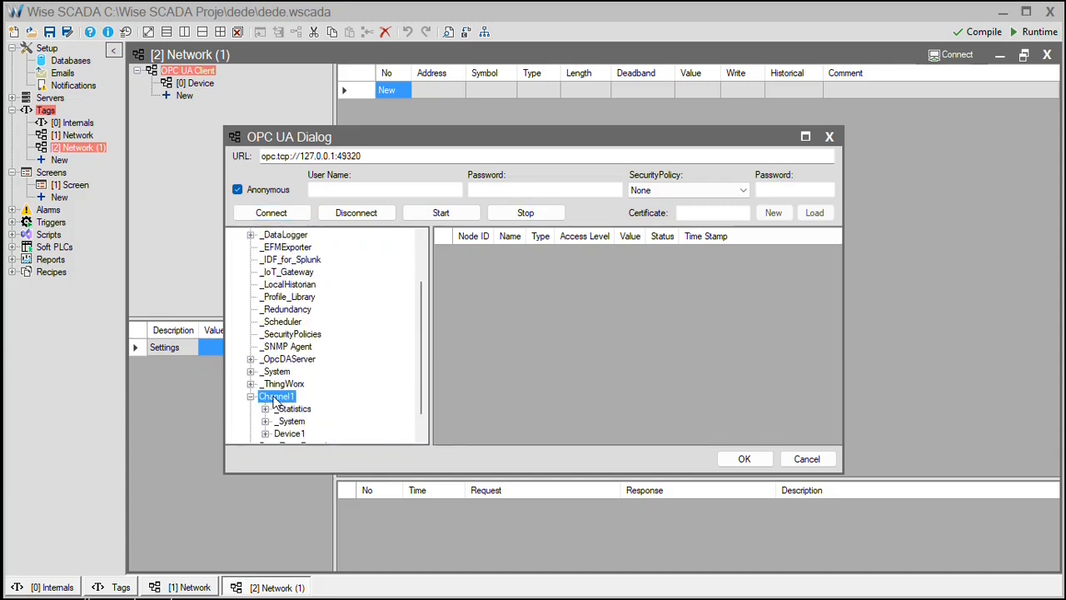
{"action": "left_click", "coordinate": [289, 433]}
{"action": "left_click", "coordinate": [265, 434]}
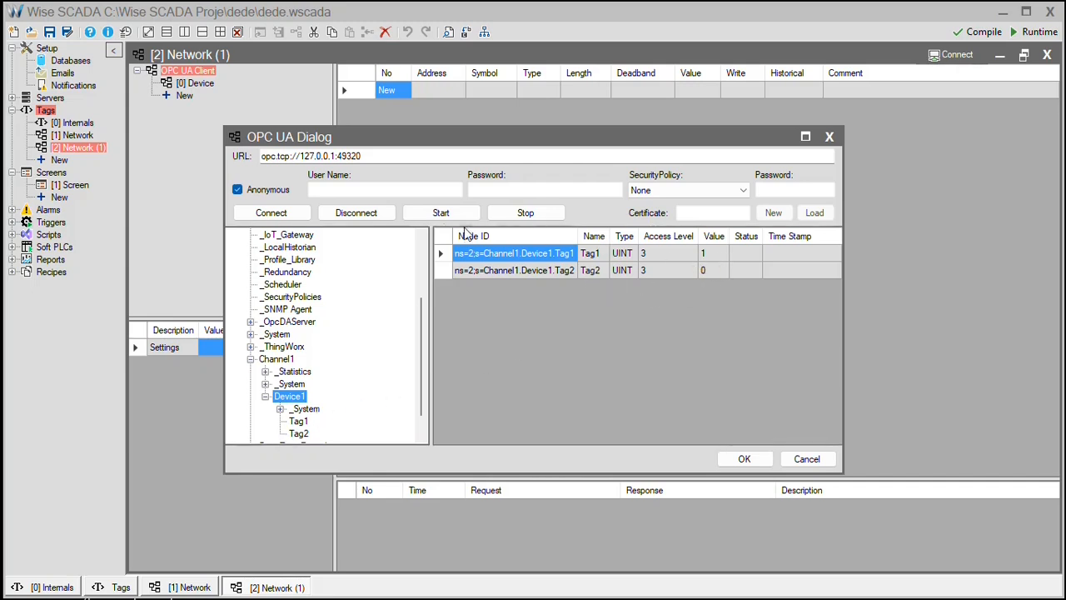
Monitor Tag1 and Tag2 live briefly, then import both tags into the network.
{"action": "left_click", "coordinate": [438, 215]}
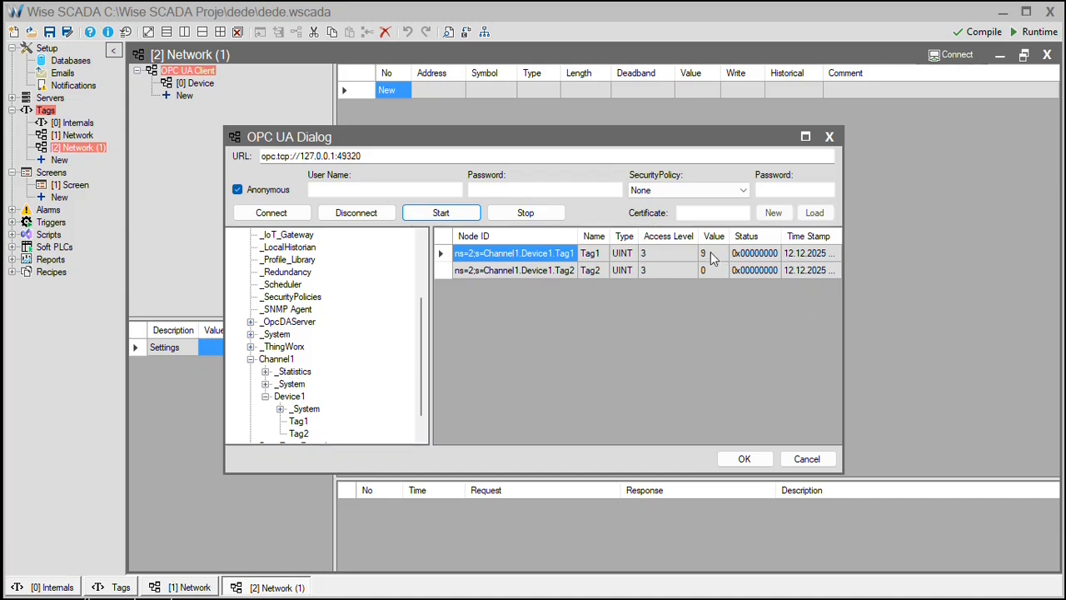
{"action": "left_click", "coordinate": [768, 256]}
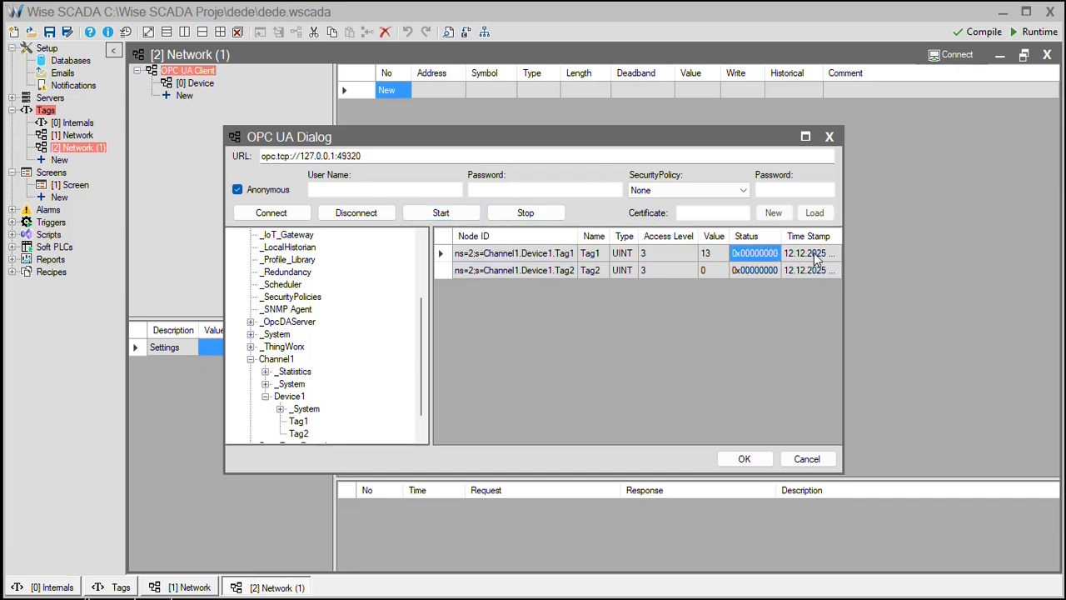
{"action": "left_click", "coordinate": [815, 254]}
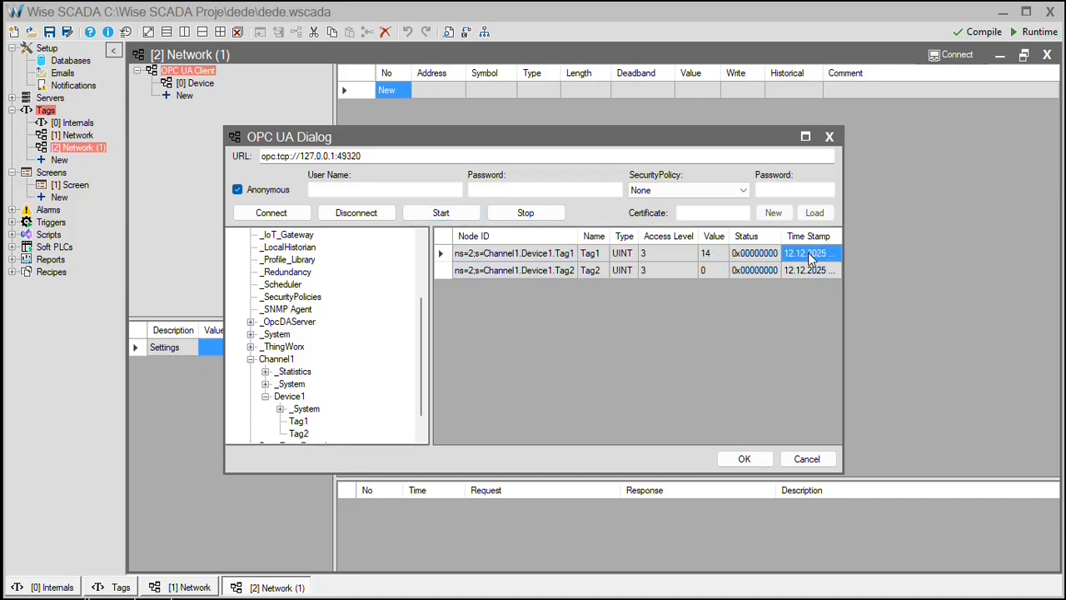
{"action": "left_click", "coordinate": [524, 215]}
{"action": "left_click_drag", "start_coordinate": [444, 253], "coordinate": [445, 270]}
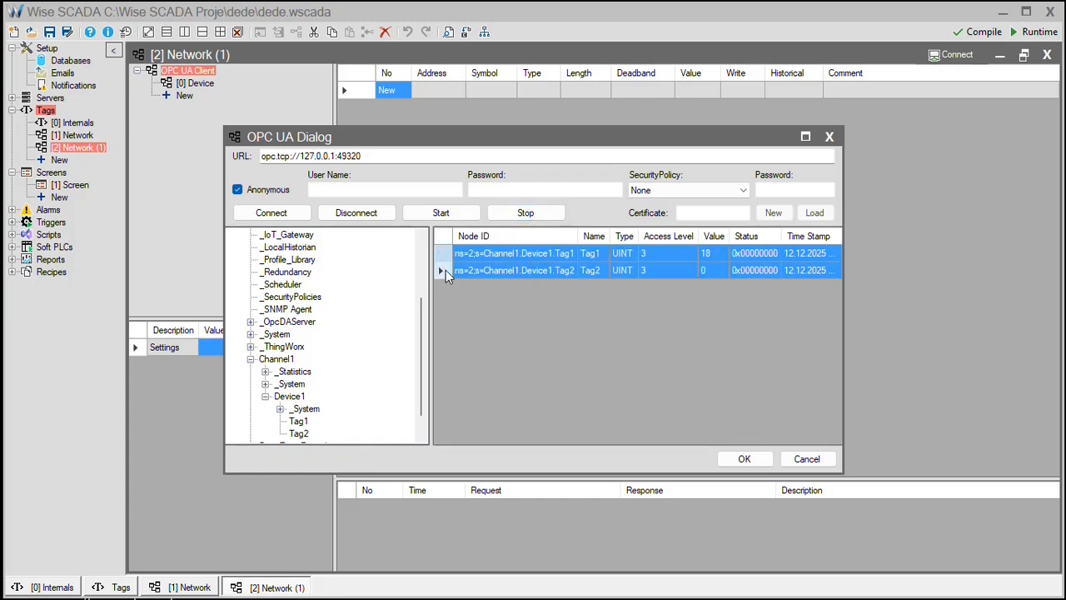
{"action": "left_click", "coordinate": [752, 460]}
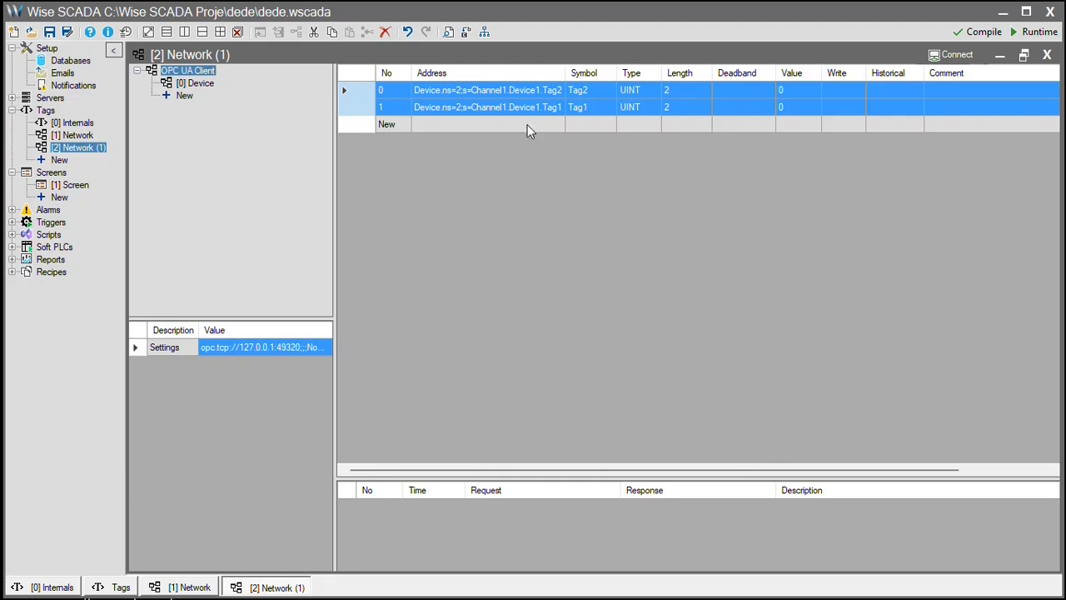
Go online and write 1500 to Tag1, seeing it read 1505, then disconnect.
{"action": "left_click", "coordinate": [527, 124]}
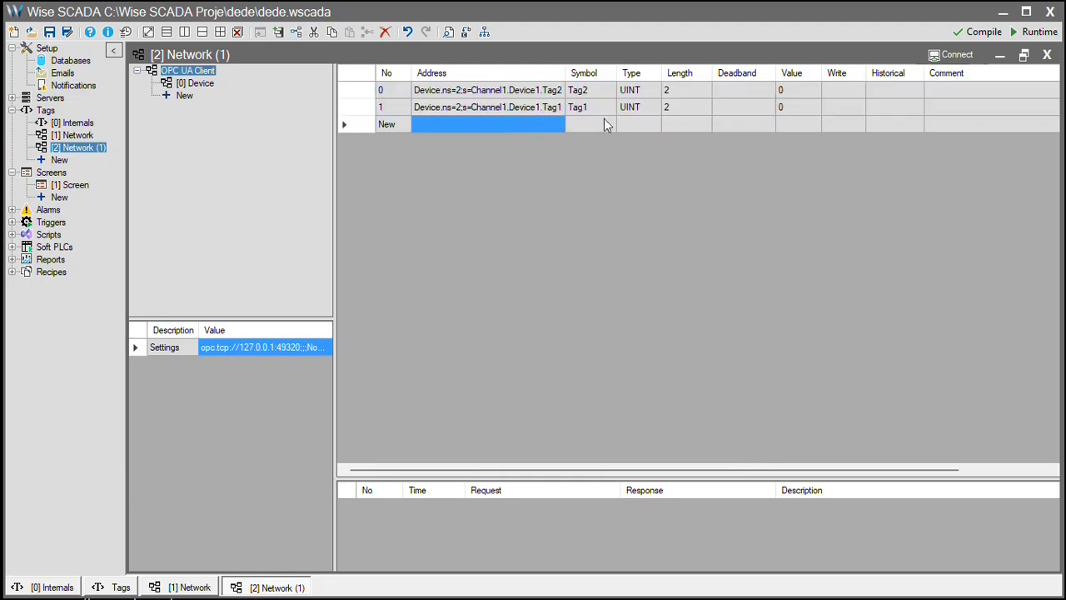
{"action": "left_click", "coordinate": [955, 55]}
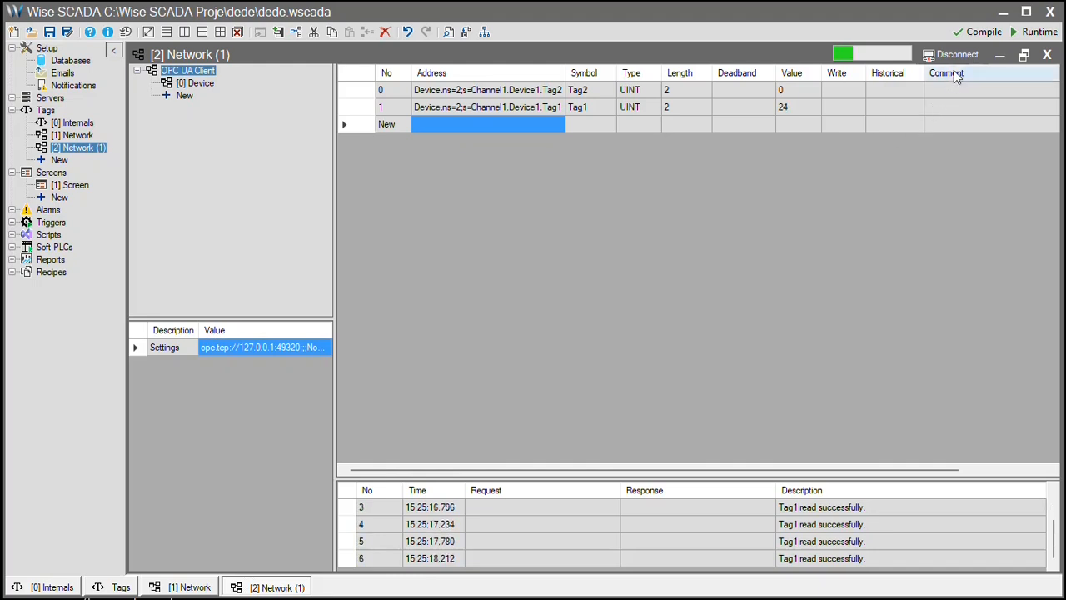
{"action": "left_click", "coordinate": [843, 109]}
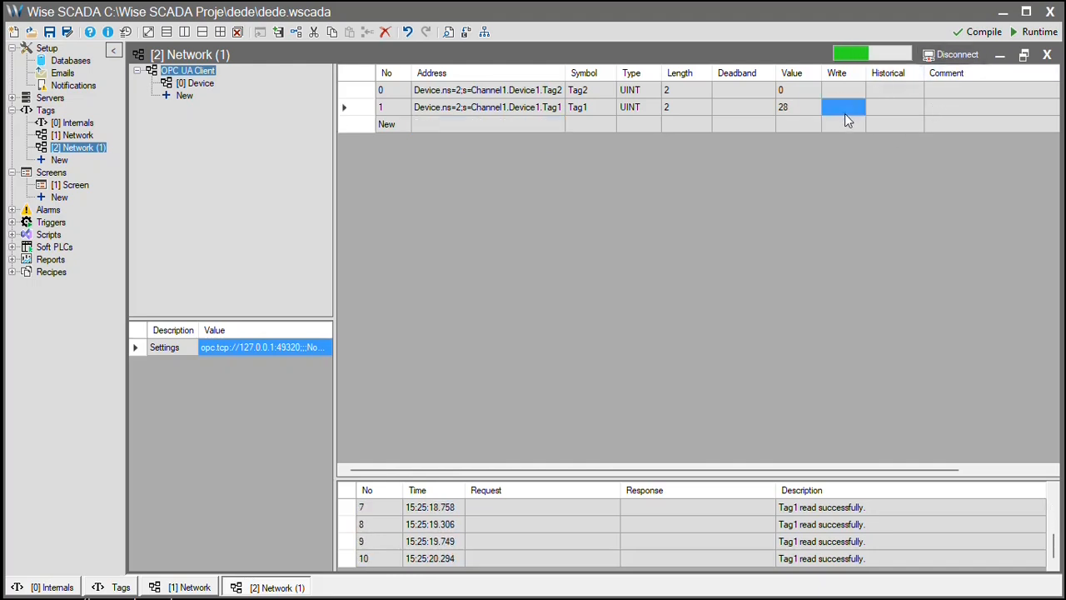
{"action": "type", "text": "1500"}
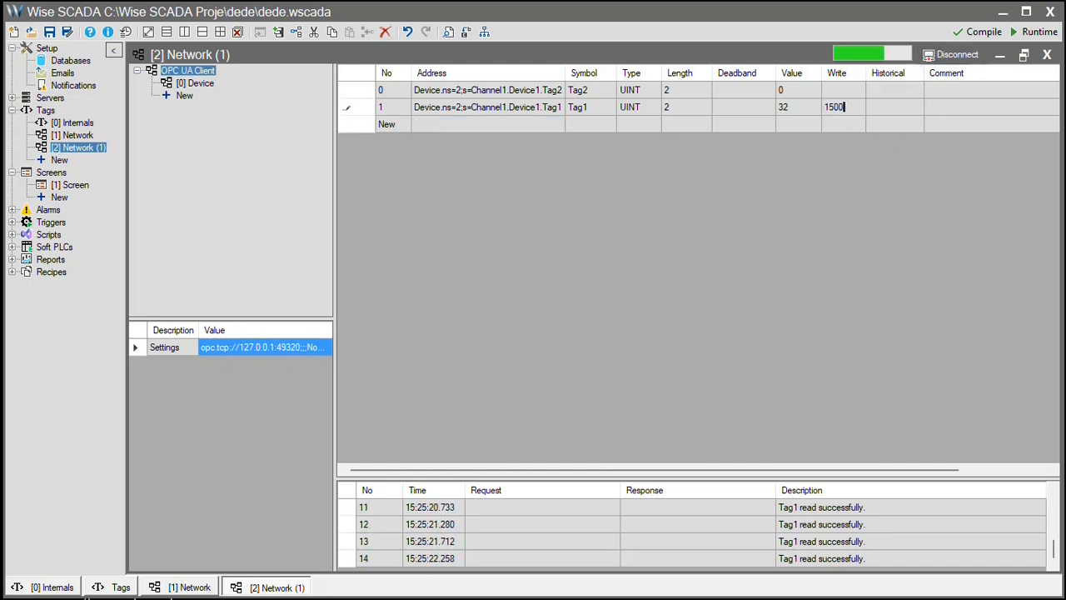
{"action": "key", "text": "Return"}
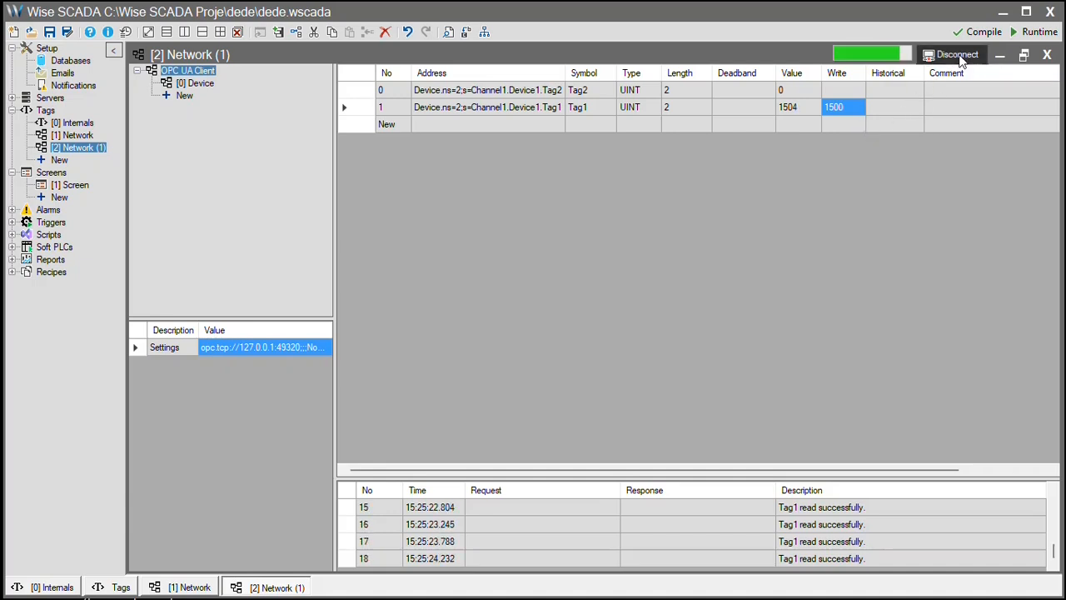
{"action": "left_click", "coordinate": [958, 55]}
{"action": "left_click", "coordinate": [389, 126]}
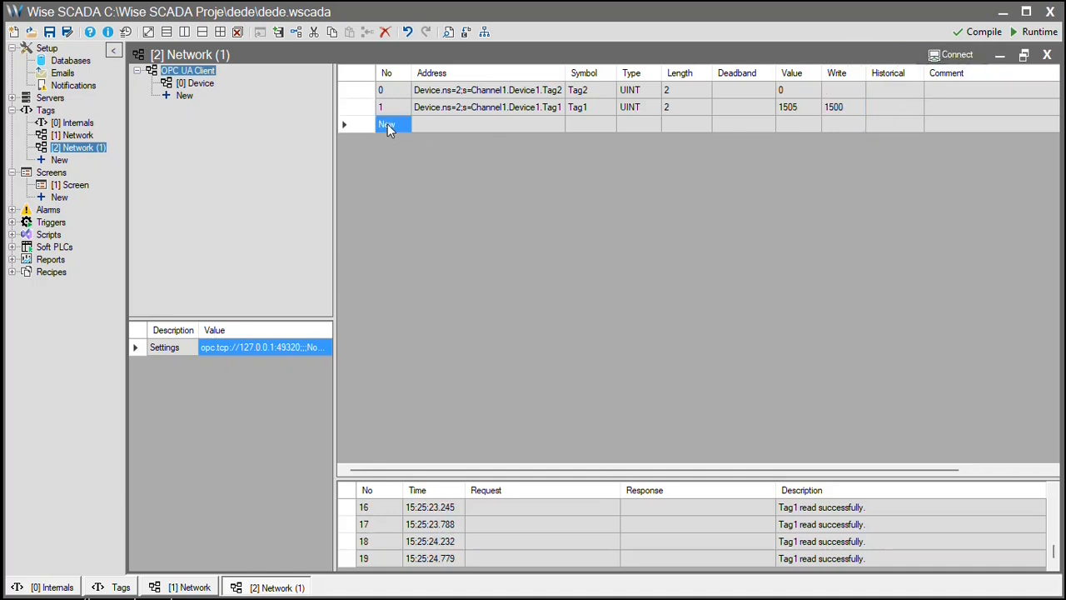
Reconnect in the OPC UA settings and list Channel1's _System nodes, such as _Description and _EnableDiagnostics.
{"action": "double_click", "coordinate": [387, 128]}
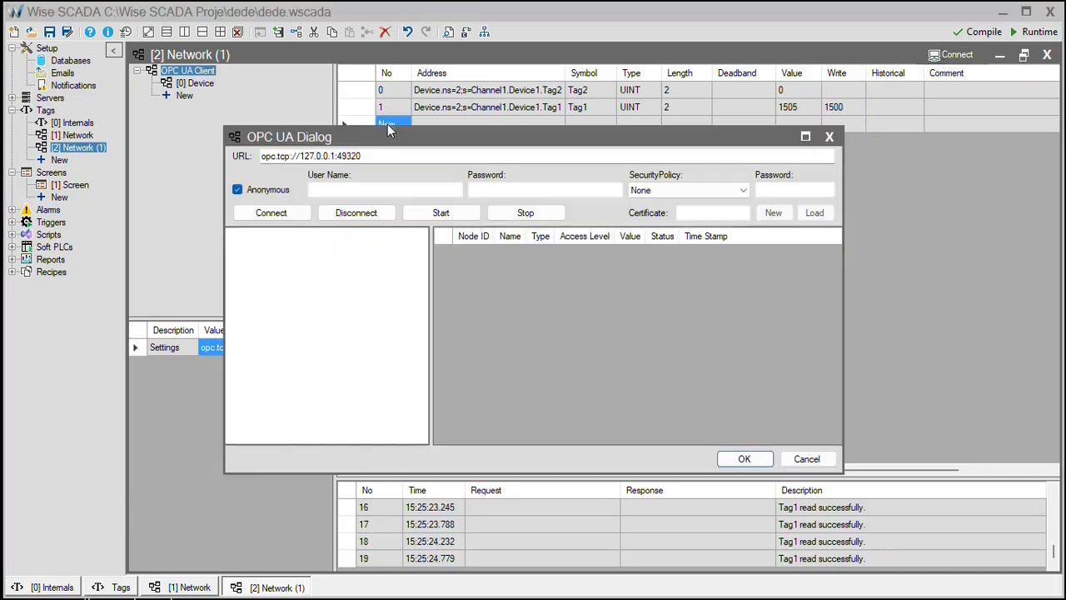
{"action": "left_click", "coordinate": [287, 214]}
{"action": "scroll", "coordinate": [318, 352], "scroll_direction": "down", "scroll_amount": 2}
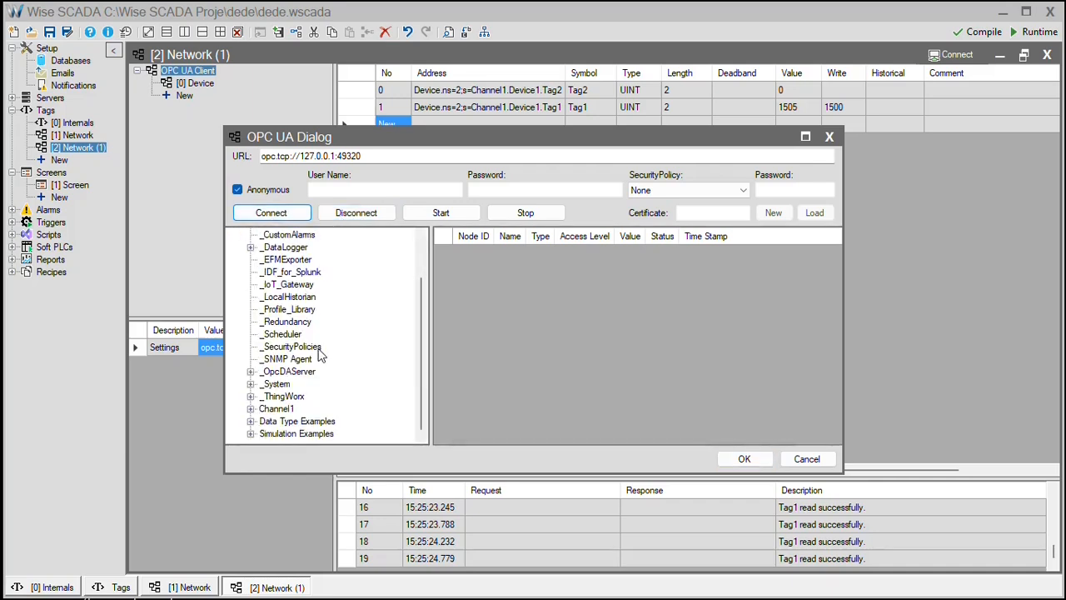
{"action": "left_click", "coordinate": [251, 409]}
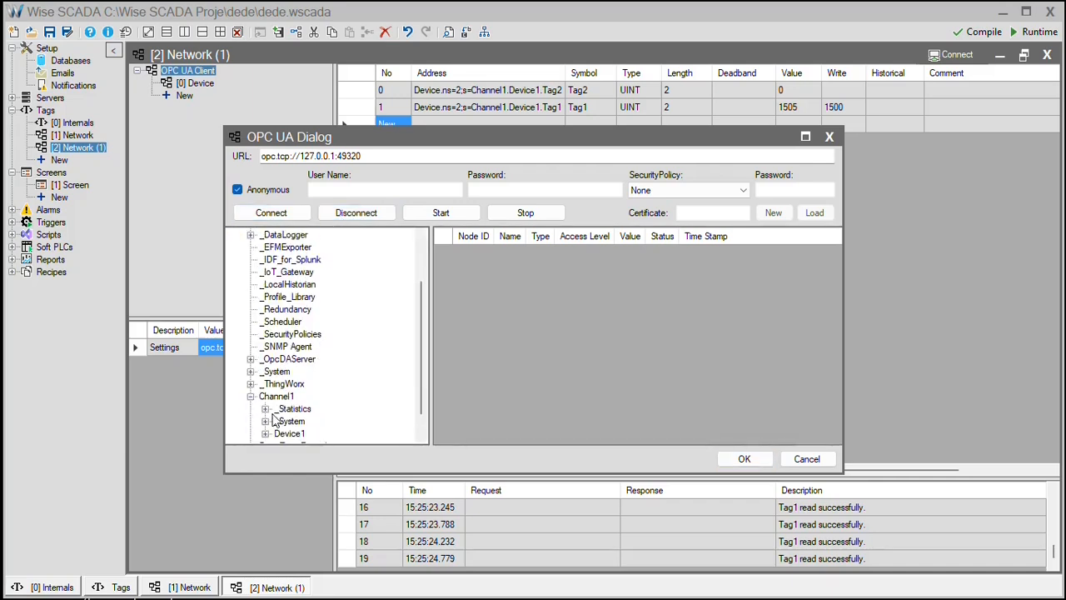
{"action": "left_click", "coordinate": [291, 421]}
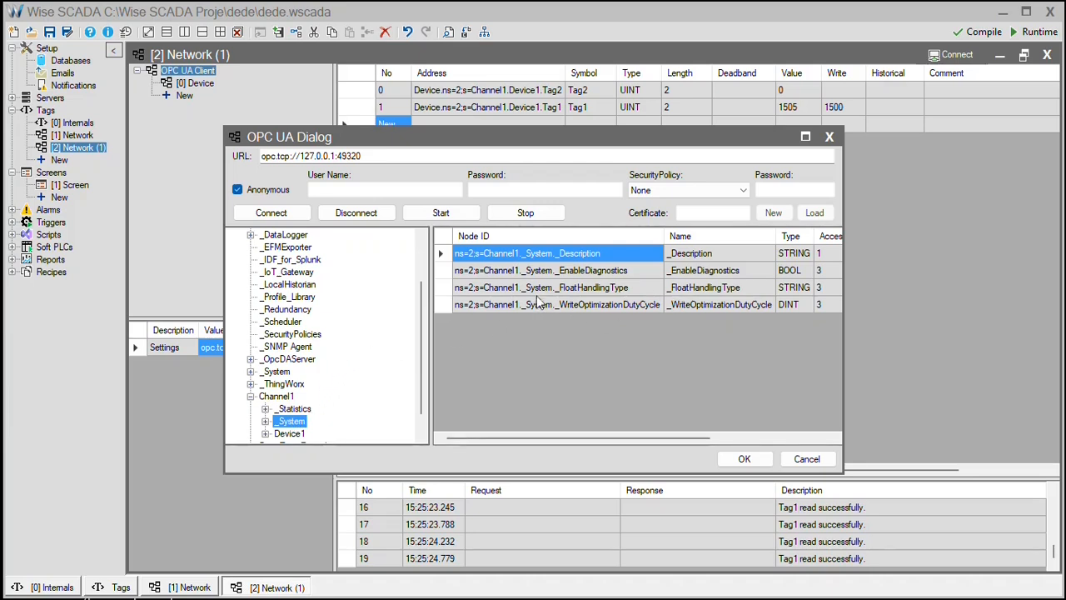
{"action": "left_click_drag", "start_coordinate": [420, 380], "coordinate": [420, 414]}
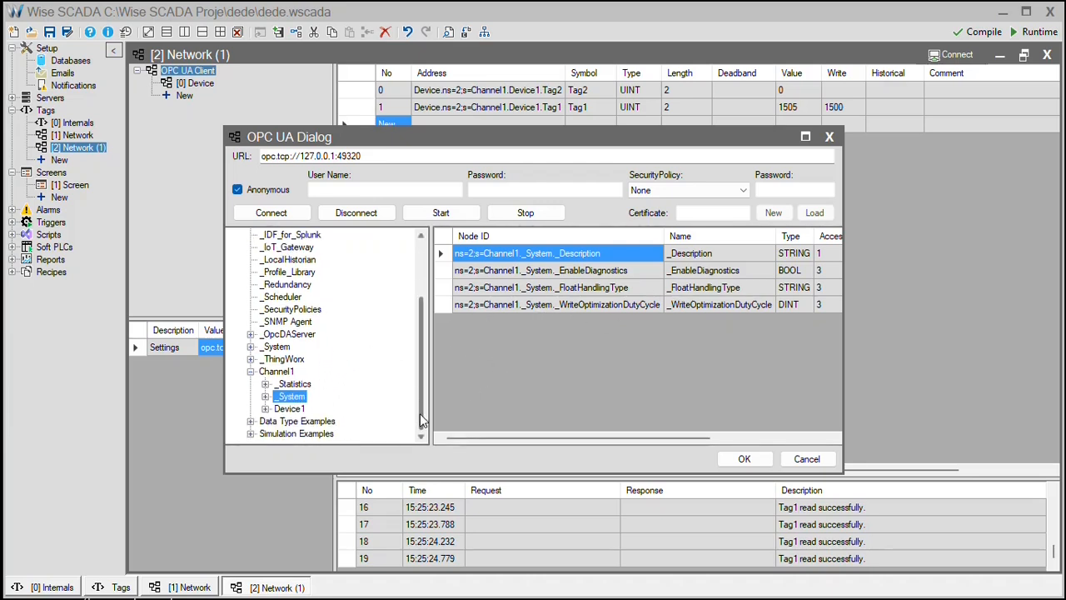
{"action": "scroll", "coordinate": [350, 320], "scroll_direction": "up", "scroll_amount": 3}
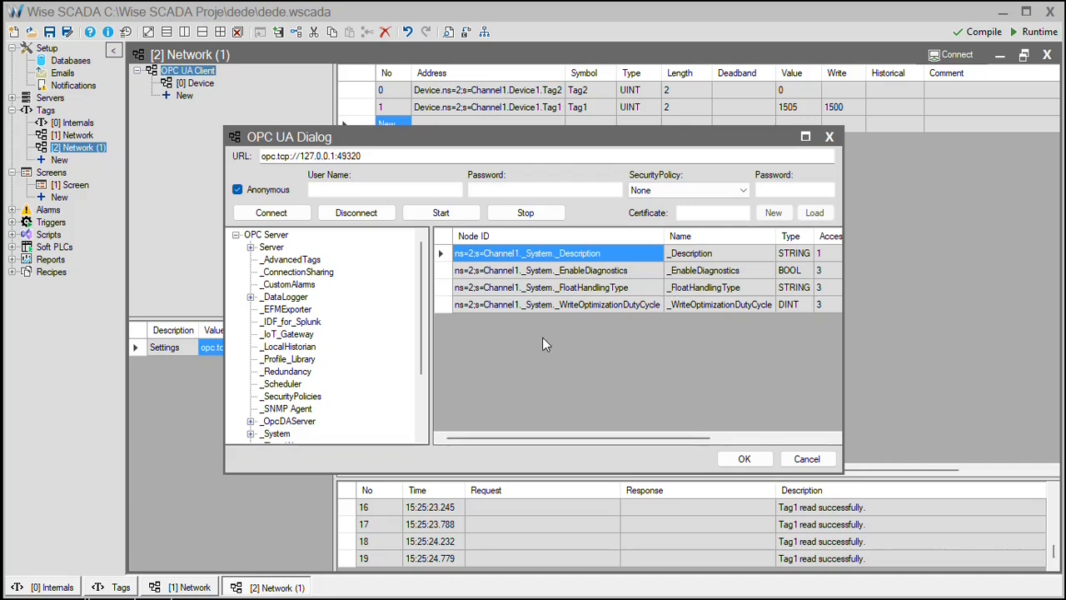
Enter a login user name and password, re-enable Anonymous, and choose the Basic256Sha256 security policy.
{"action": "left_click", "coordinate": [268, 191]}
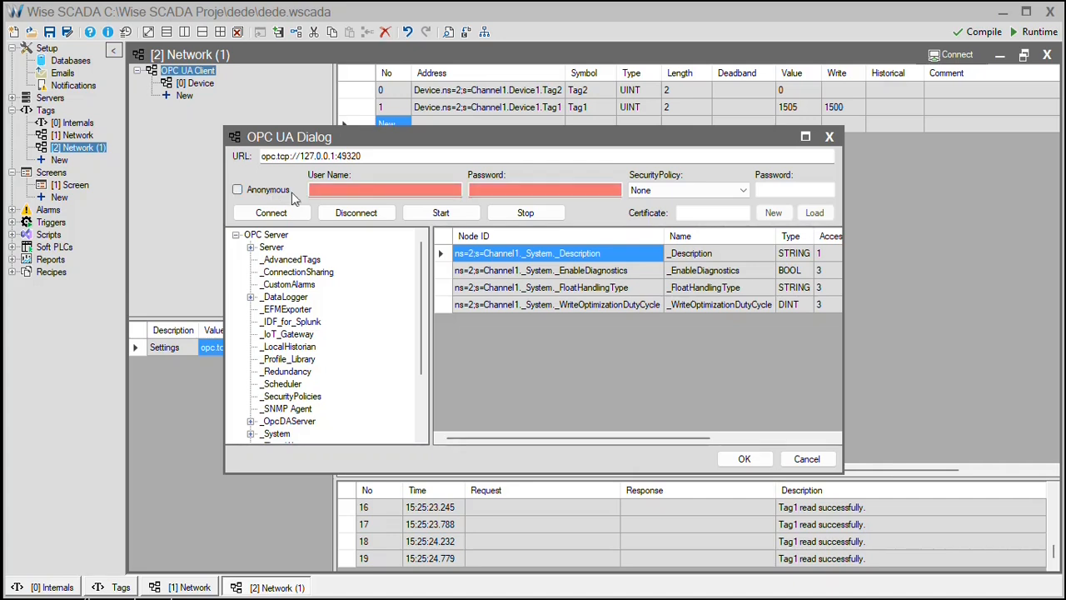
{"action": "left_click", "coordinate": [349, 192]}
{"action": "type", "text": "adm"}
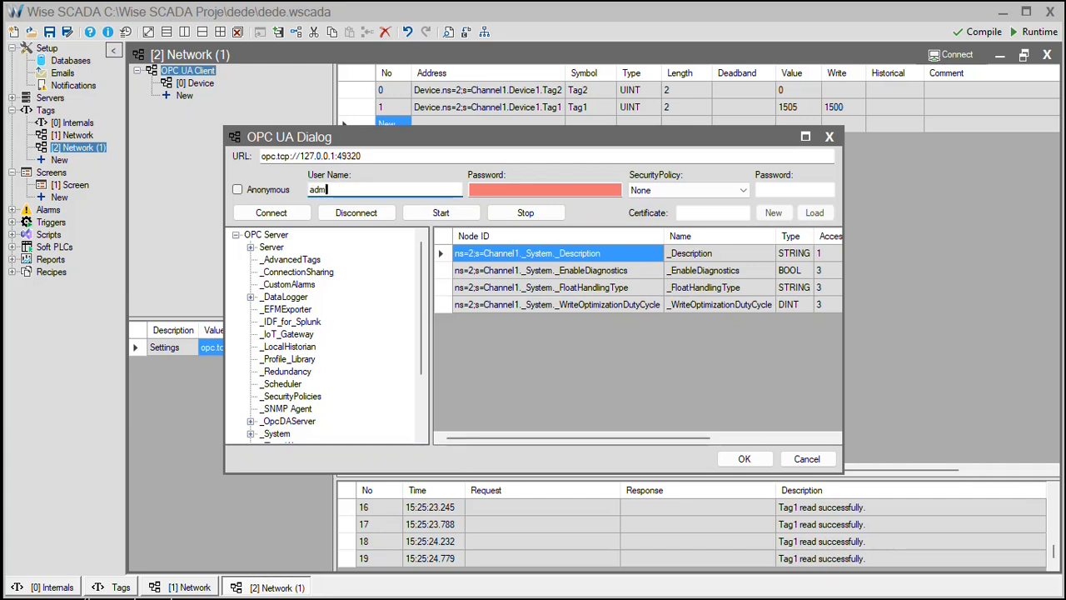
{"action": "type", "text": "in"}
{"action": "left_click", "coordinate": [569, 195]}
{"action": "type", "text": "***"}
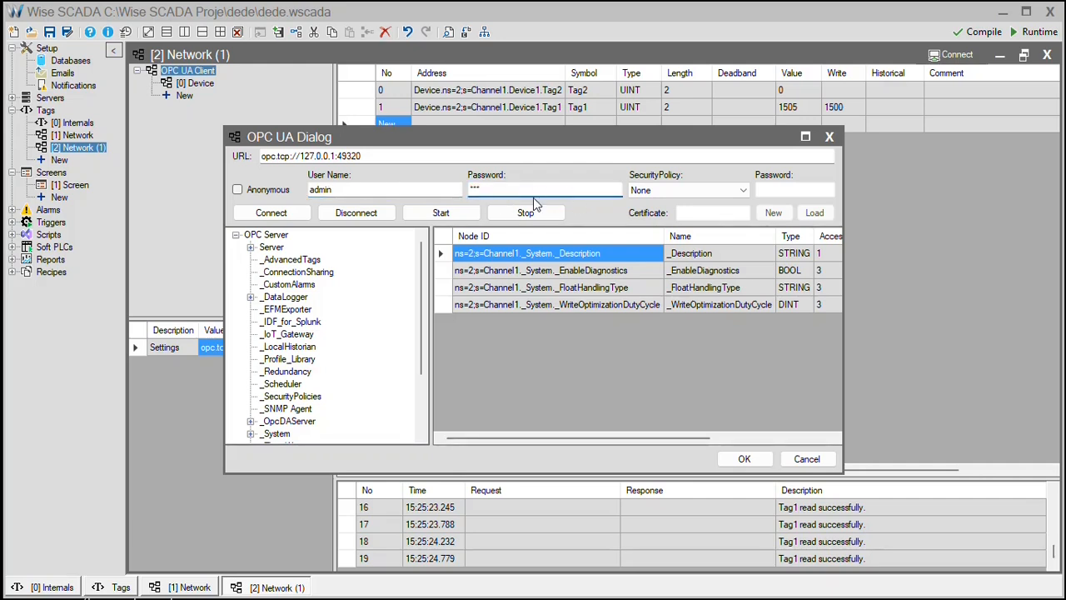
{"action": "left_click", "coordinate": [275, 191]}
{"action": "left_click", "coordinate": [683, 191]}
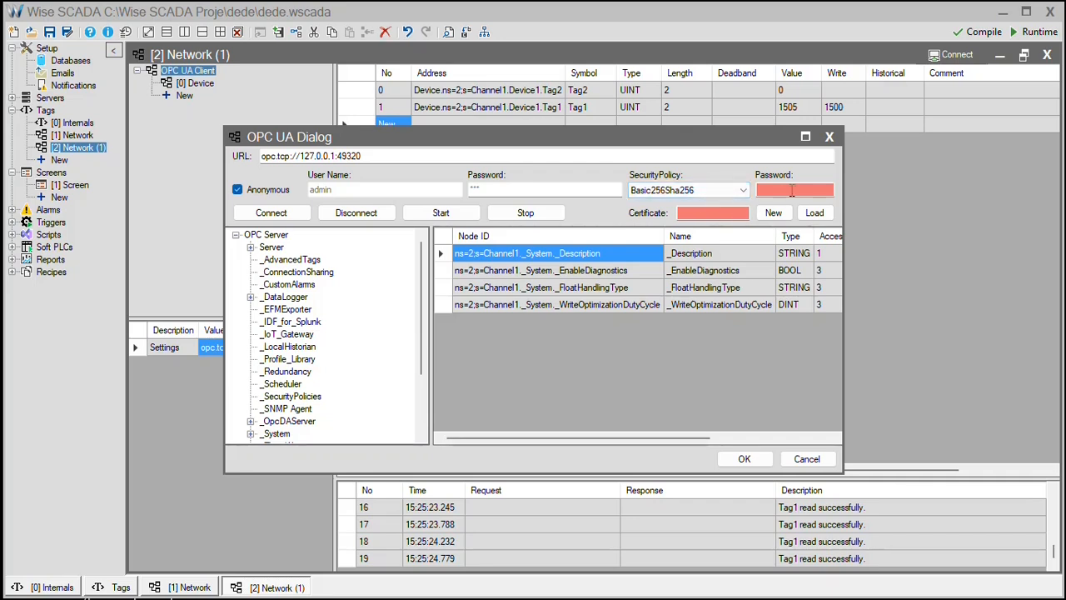
Generate the password-protected client certificate OpcUA_Cert_0.pfx and show the project's dede folder in File Explorer.
{"action": "left_click", "coordinate": [727, 214]}
{"action": "left_click", "coordinate": [789, 190]}
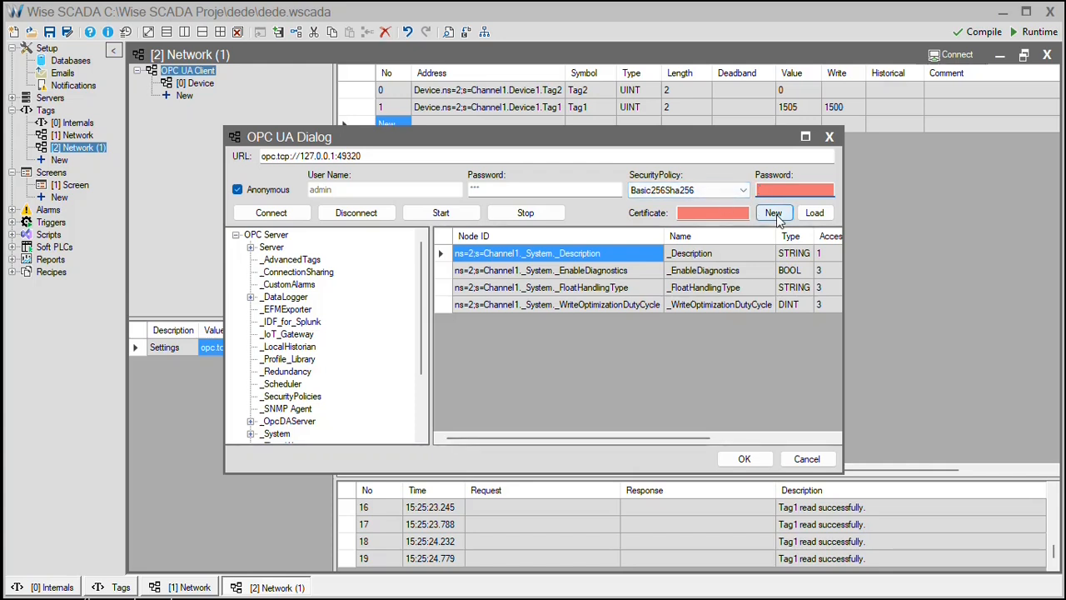
{"action": "left_click", "coordinate": [776, 215]}
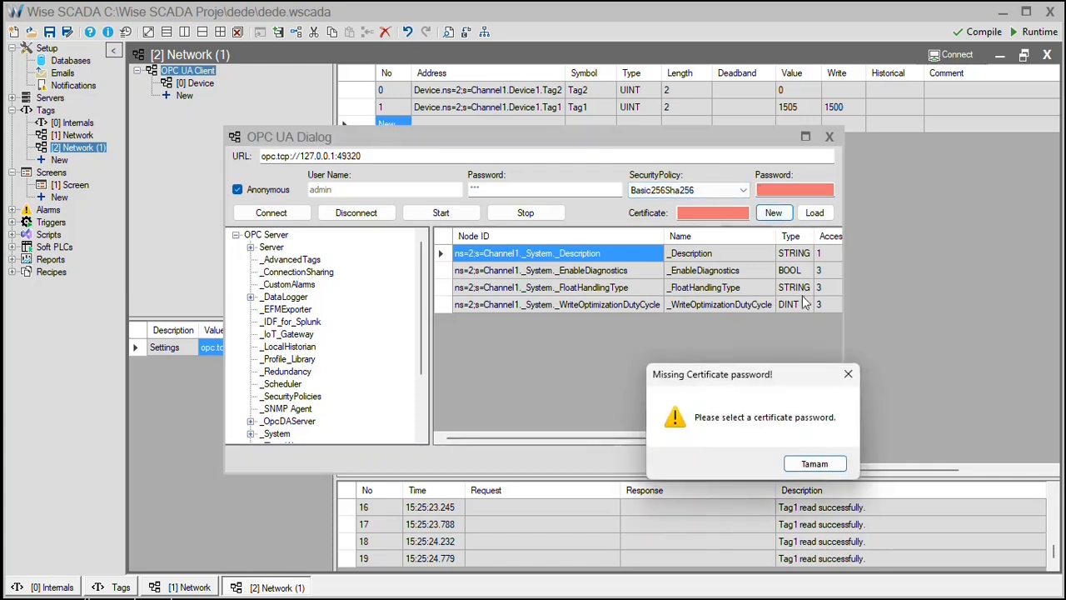
{"action": "left_click", "coordinate": [828, 471]}
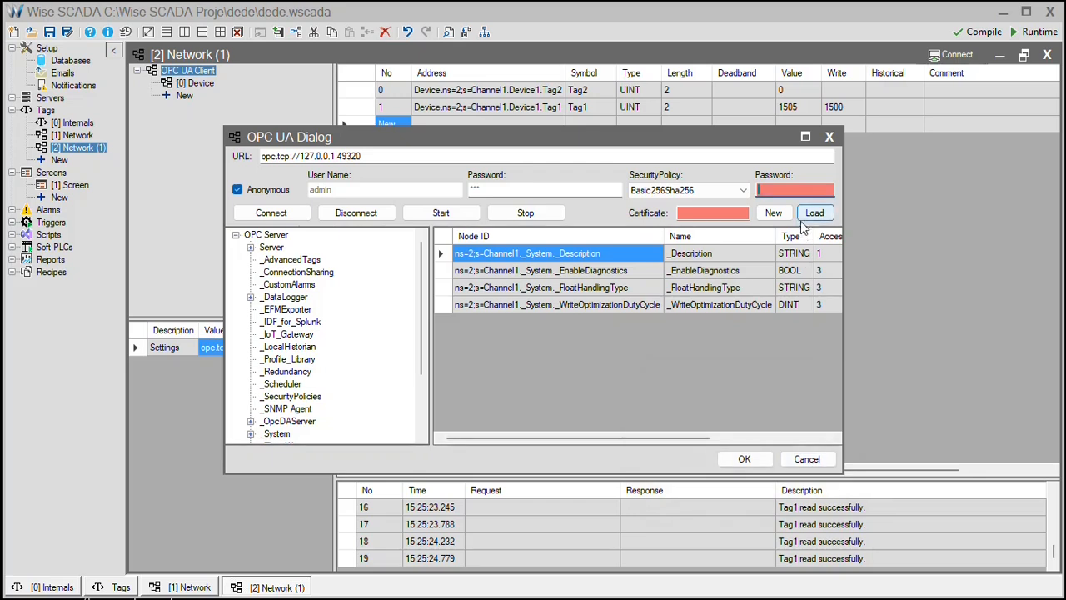
{"action": "type", "text": "wintr"}
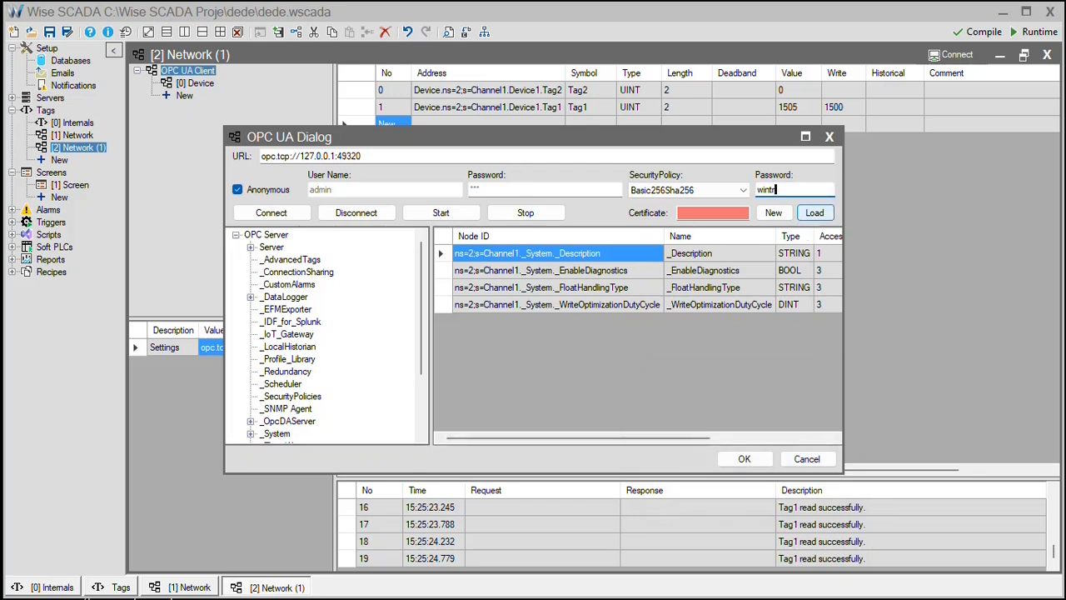
{"action": "type", "text": "123"}
{"action": "left_click", "coordinate": [774, 213]}
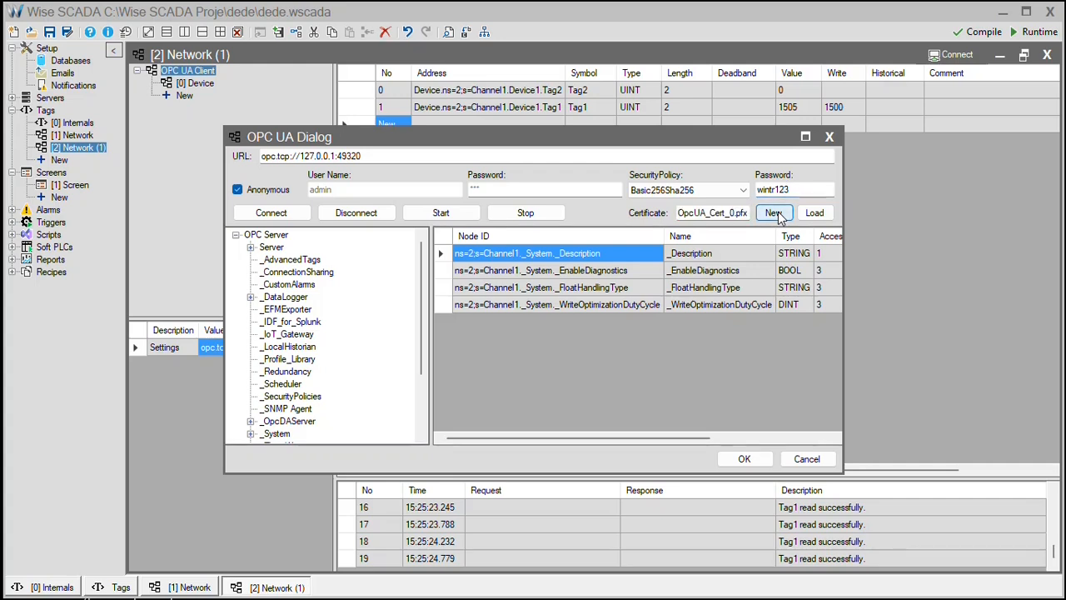
{"action": "left_click", "coordinate": [726, 213]}
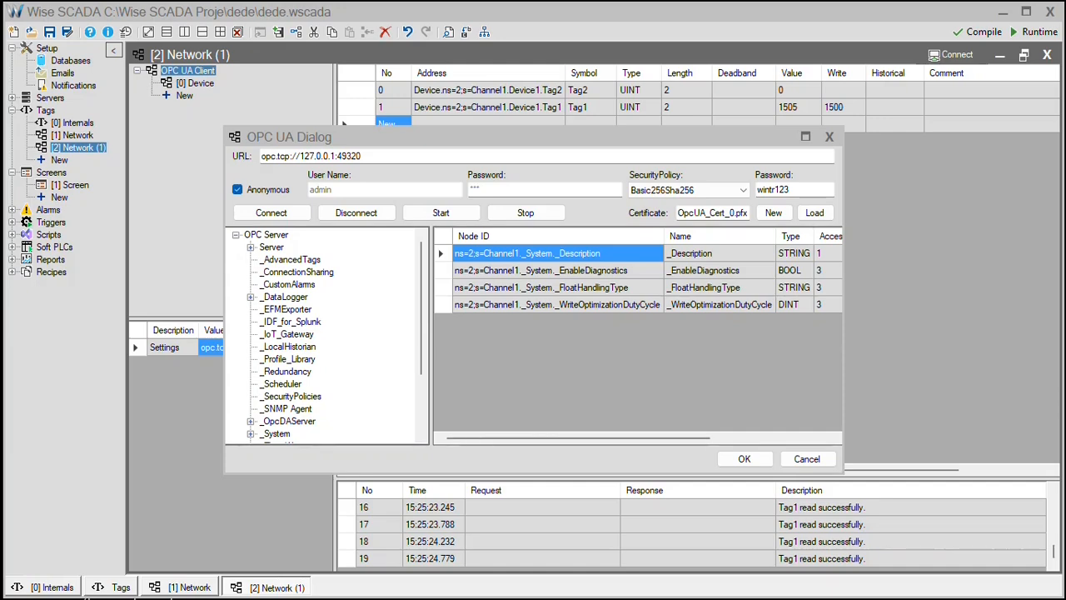
{"action": "left_click_drag", "start_coordinate": [652, 90], "coordinate": [551, 56]}
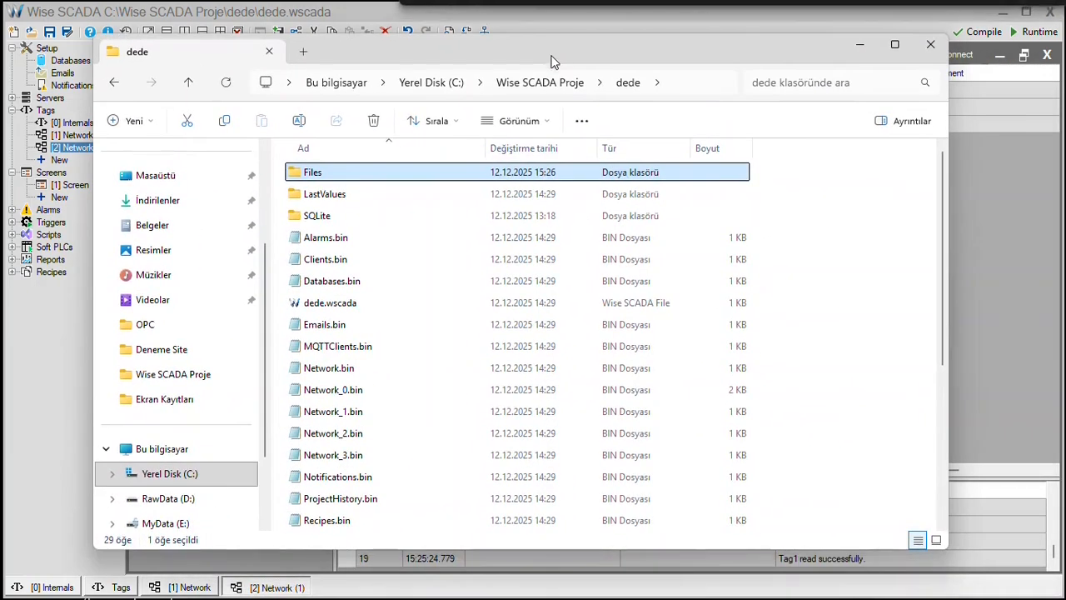
Check the Files folder for the OpcUA_Cert_0 certificates, selecting OpcUA_Cert_0.der, then close File Explorer.
{"action": "double_click", "coordinate": [355, 175]}
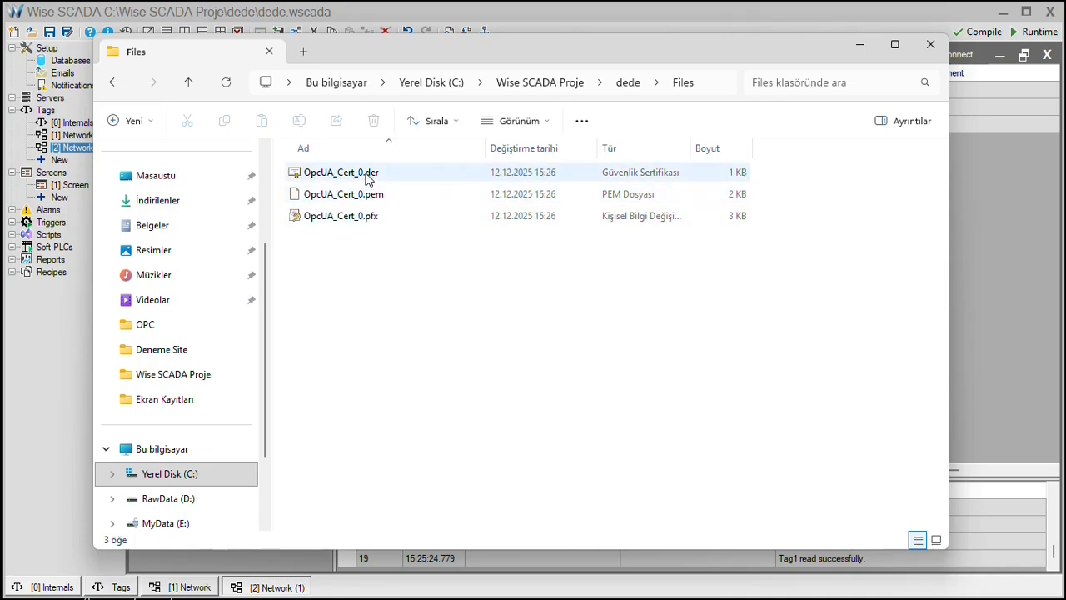
{"action": "left_click", "coordinate": [367, 179]}
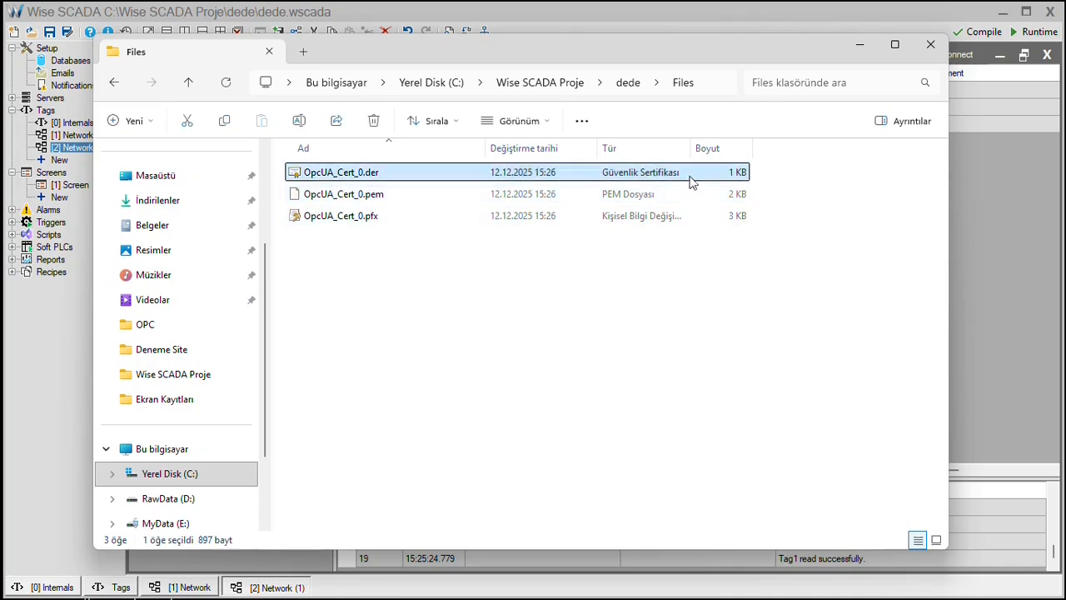
{"action": "left_click", "coordinate": [931, 46]}
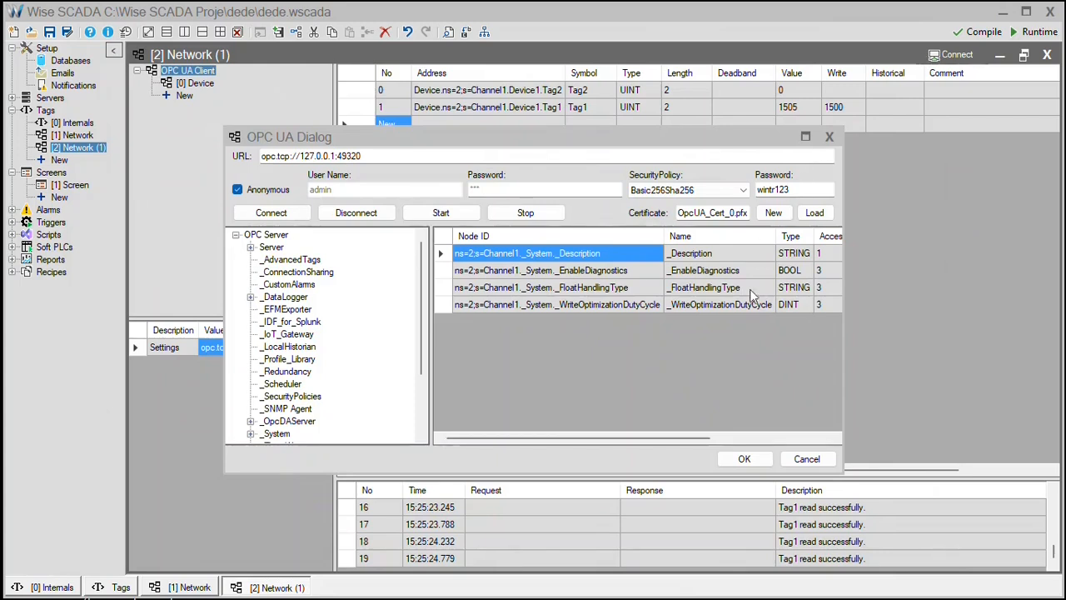
Reset the OPC UA security policy to None, confirm the connection, and start a new network under Tags.
{"action": "left_click", "coordinate": [697, 192]}
{"action": "left_click", "coordinate": [661, 201]}
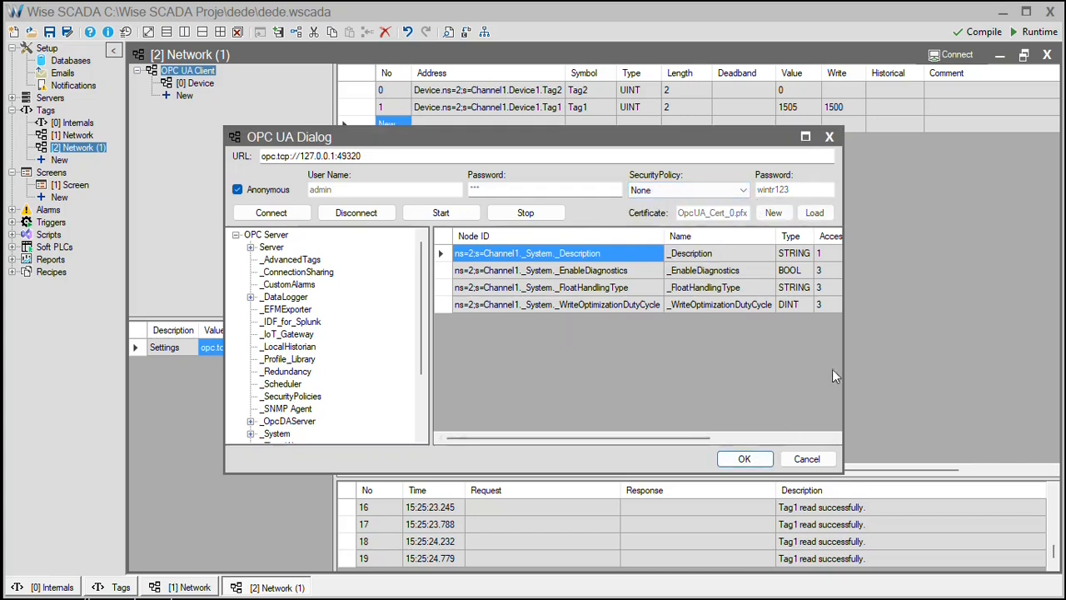
{"action": "left_click", "coordinate": [753, 458]}
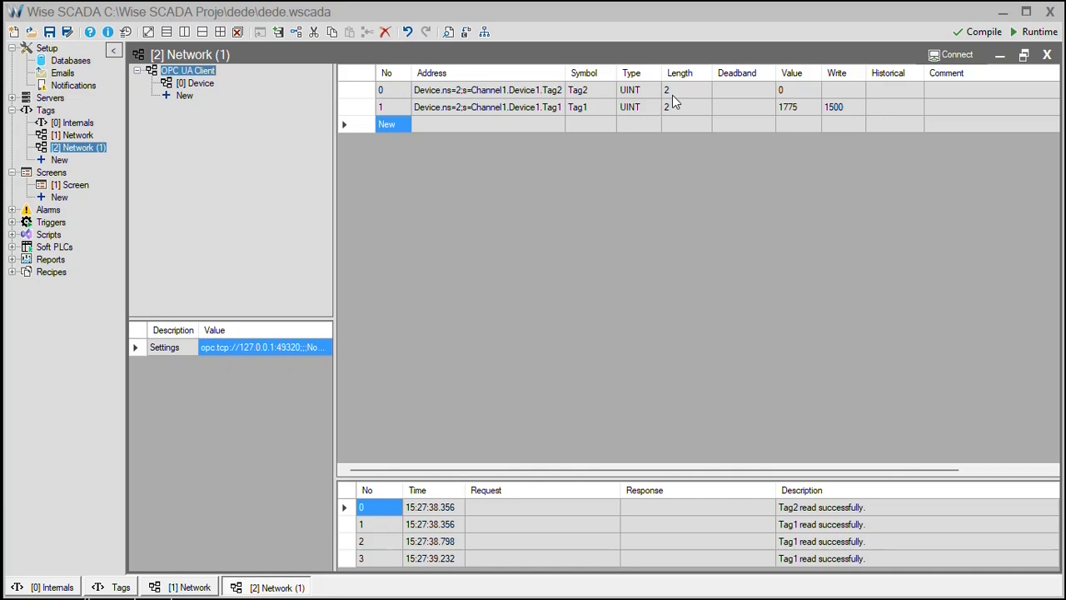
{"action": "left_click", "coordinate": [60, 160]}
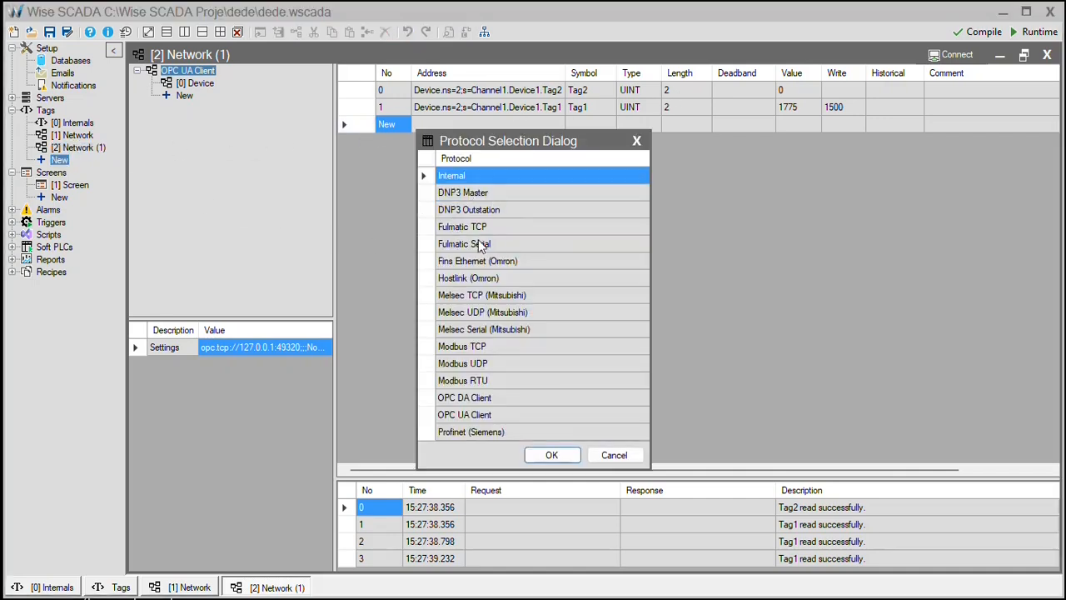
Create the third network, Network (2), with Modbus TCP as its protocol.
{"action": "left_click", "coordinate": [493, 346]}
{"action": "left_click", "coordinate": [492, 347]}
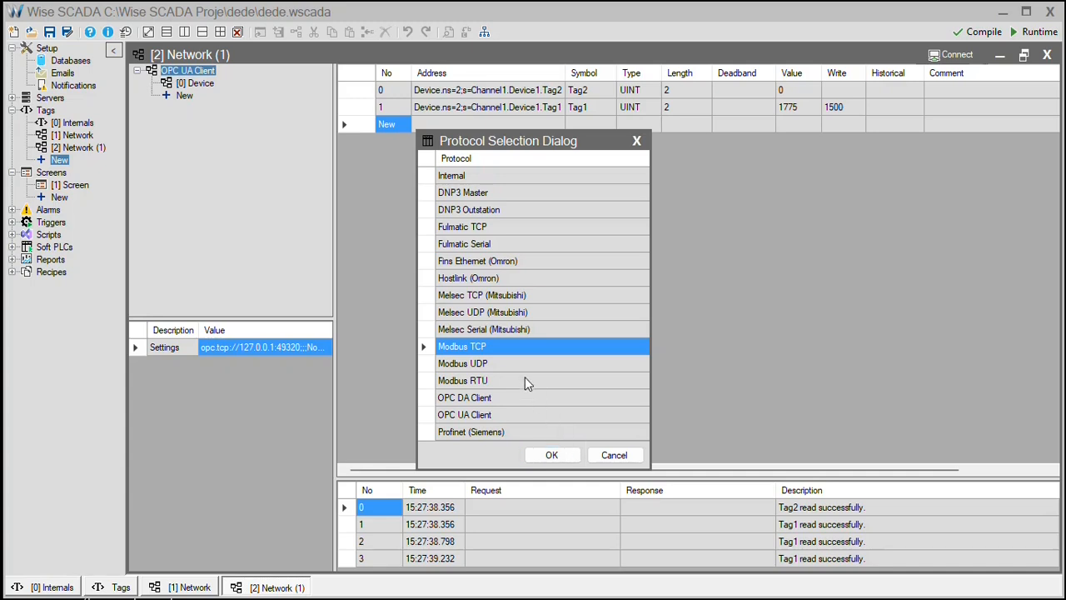
{"action": "left_click", "coordinate": [551, 456]}
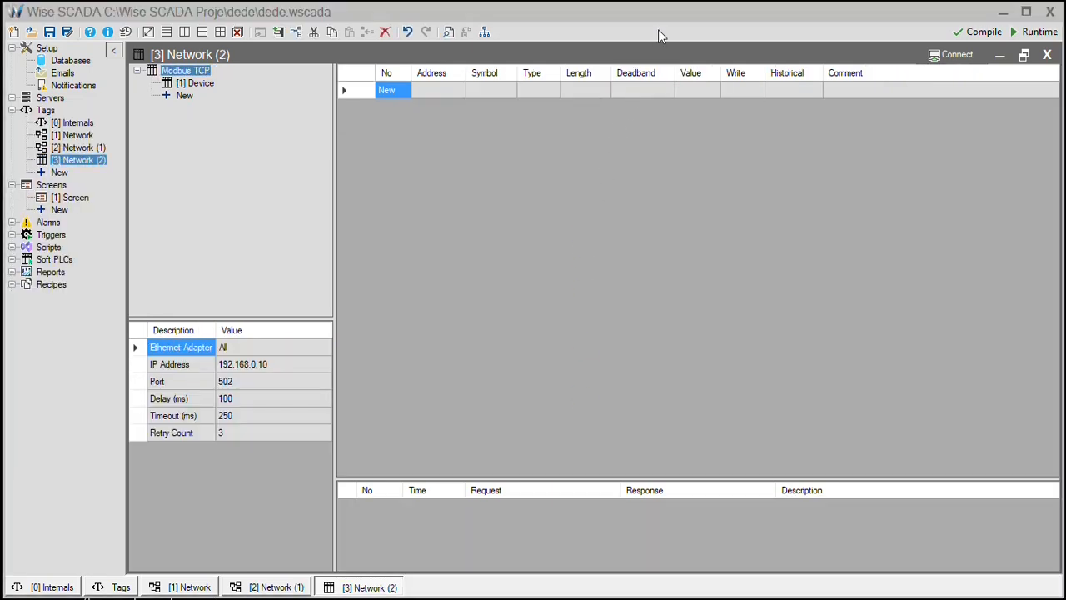